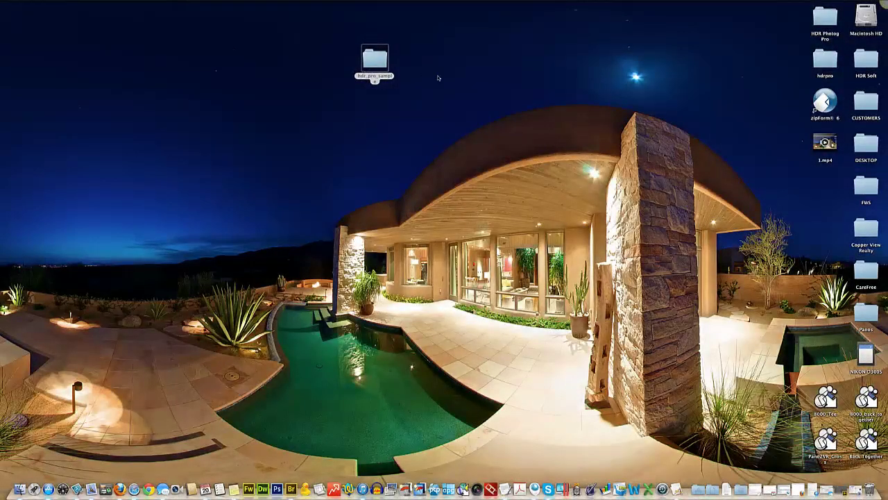
Open hdr_pro_sample > sd_or_cf_card and look over folders 1, 2, 3 and misc.
left_click(380, 61)
double_click(375, 61)
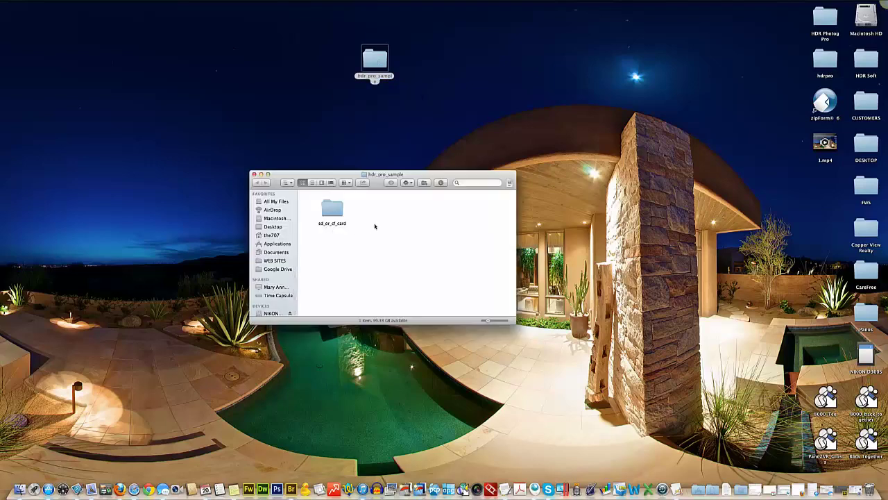
double_click(324, 210)
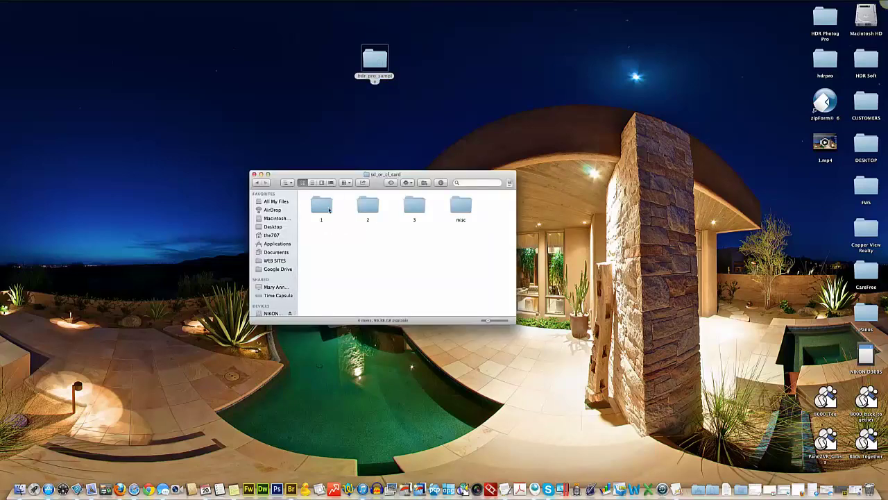
left_click(321, 206)
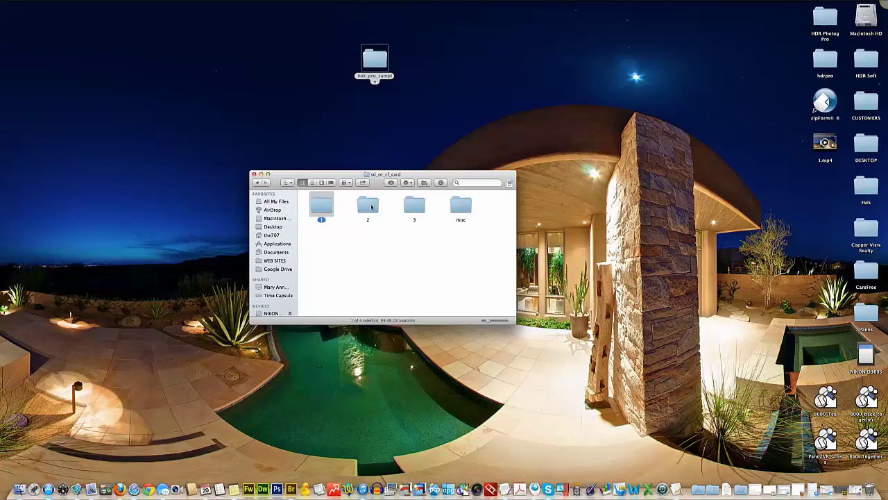
left_click(367, 205)
left_click(428, 207)
left_click(415, 205)
left_click(465, 207)
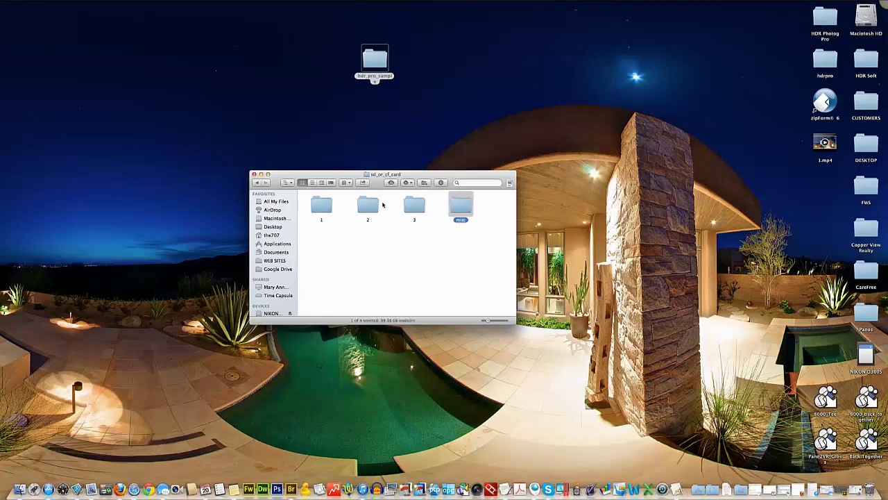
Check folder 1's NEF shots, then move FWS_6520.NEF and FWS_6521.NEF from misc to the desktop.
double_click(323, 207)
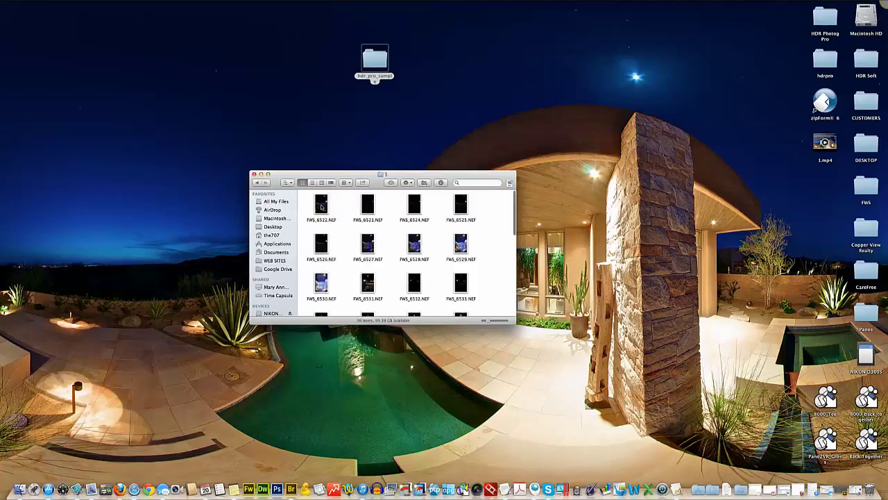
scroll(327, 222, "down", 5)
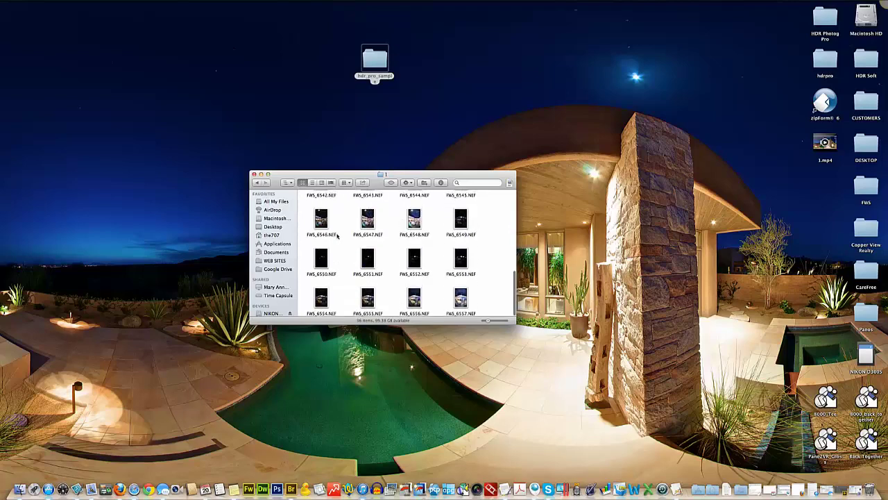
scroll(337, 236, "up", 5)
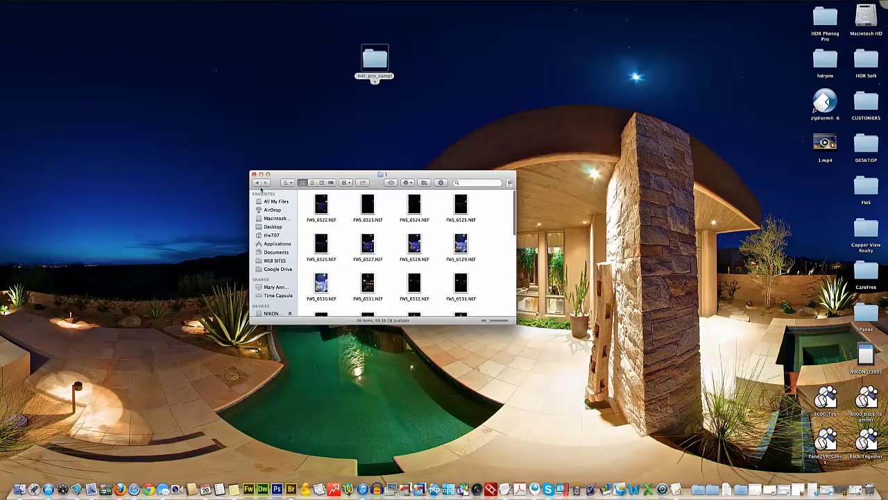
left_click(256, 183)
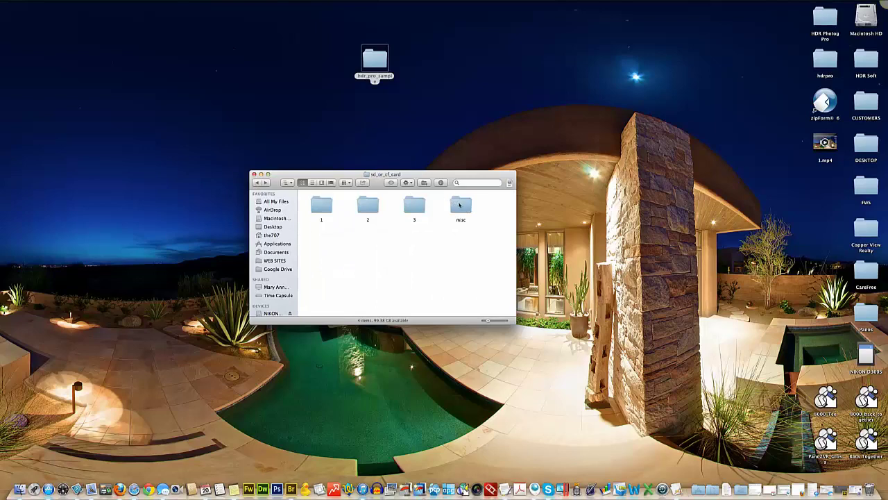
double_click(460, 206)
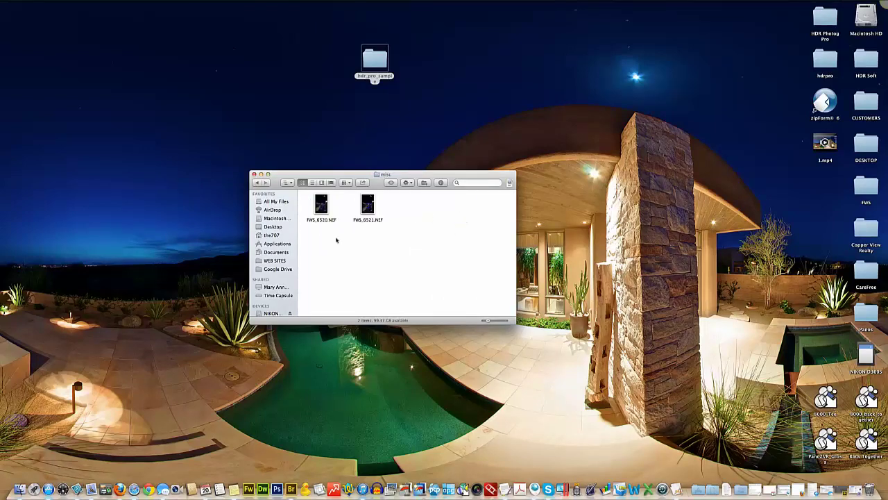
left_click_drag(407, 192, 288, 145)
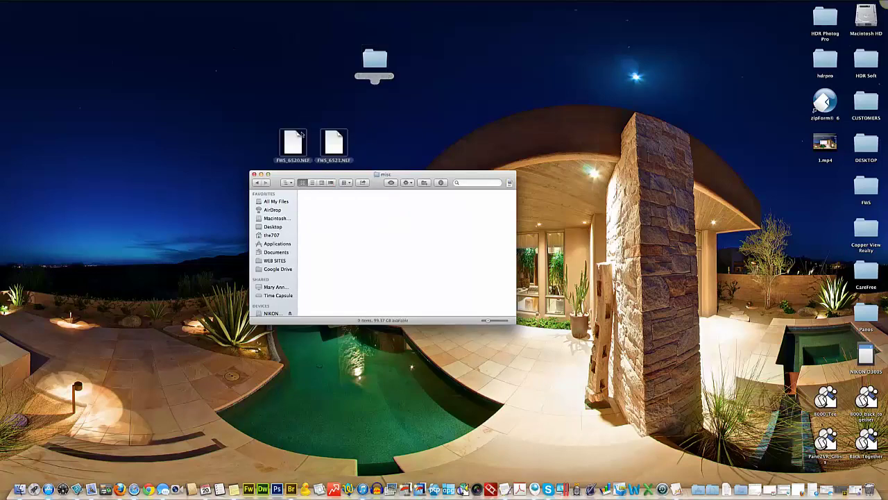
Return Finder to the sd_or_cf_card folder.
left_click(274, 180)
left_click(255, 183)
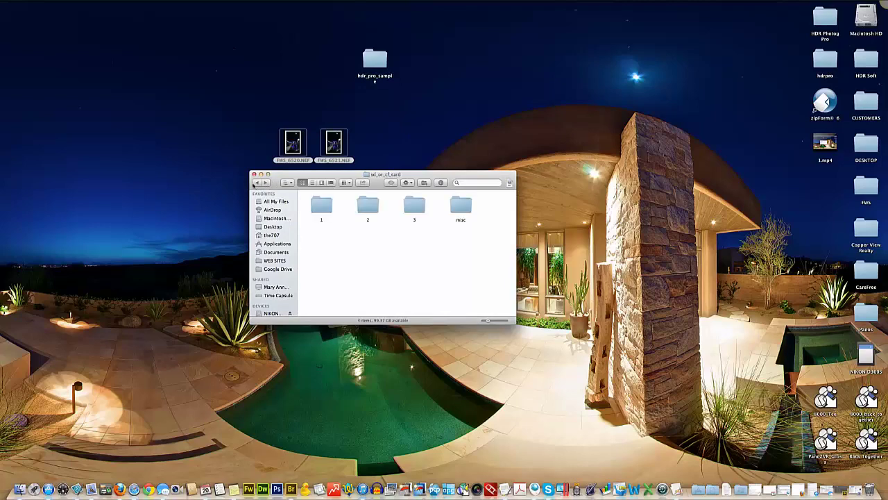
left_click(385, 128)
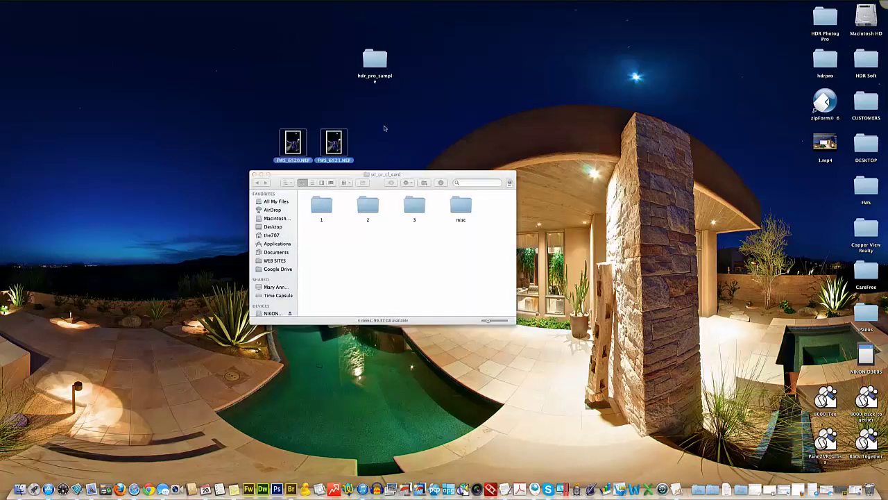
left_click(322, 128)
Quick Look FWS_6520.NEF on the desktop at full size.
left_click(293, 142)
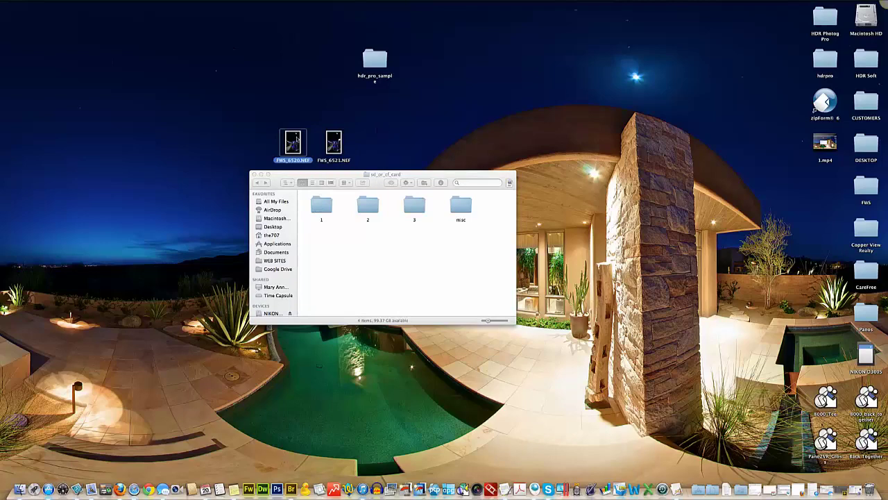
key("space")
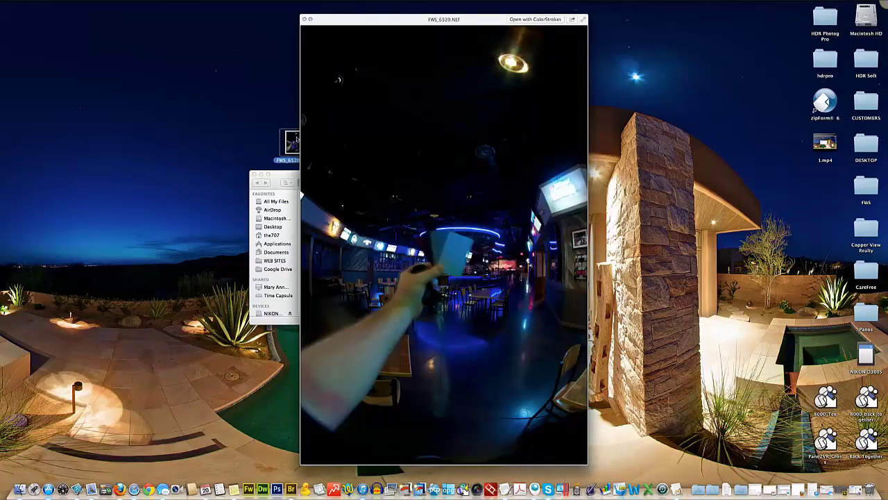
key("space")
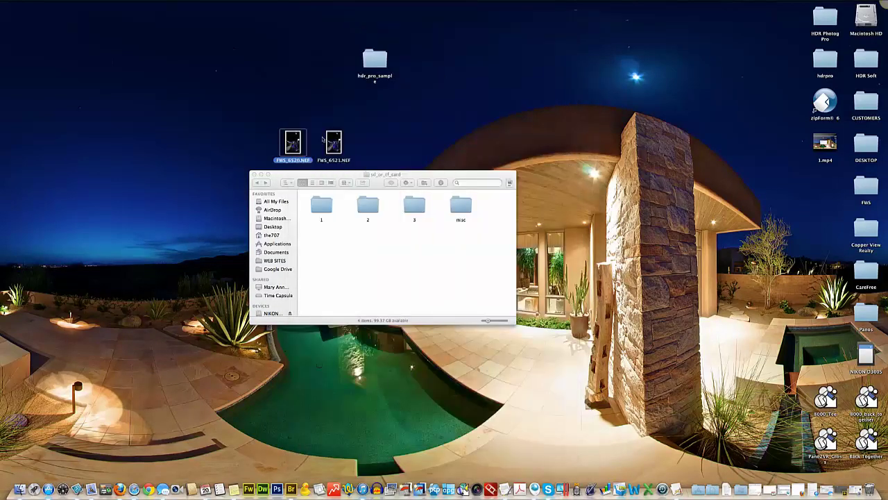
key("space")
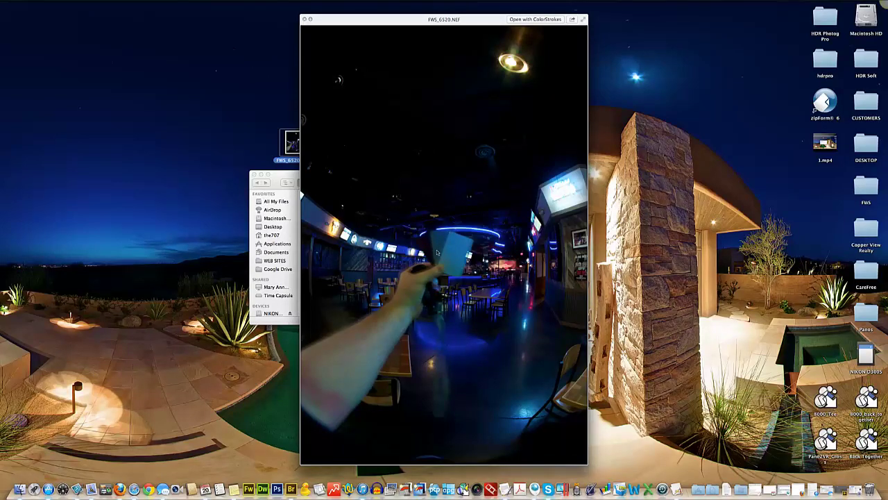
key("space")
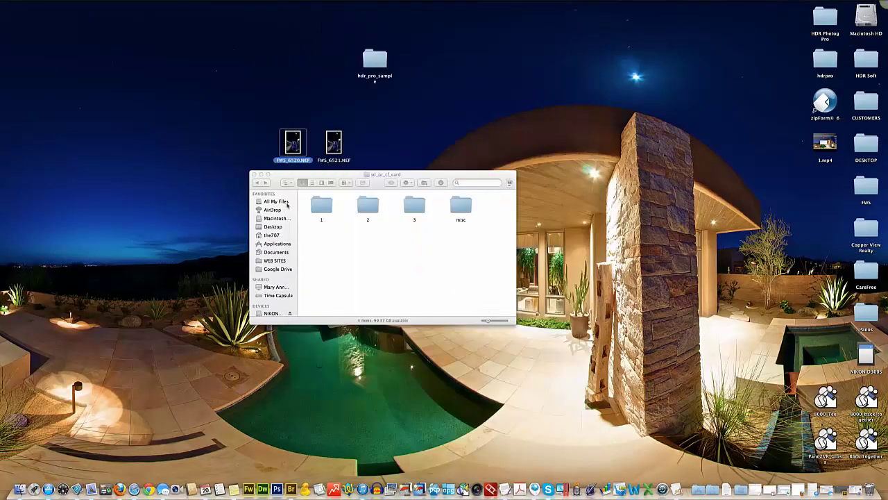
Quick Look FWS_6521.NEF, showing the hand holding a gray card.
left_click(335, 146)
key("space")
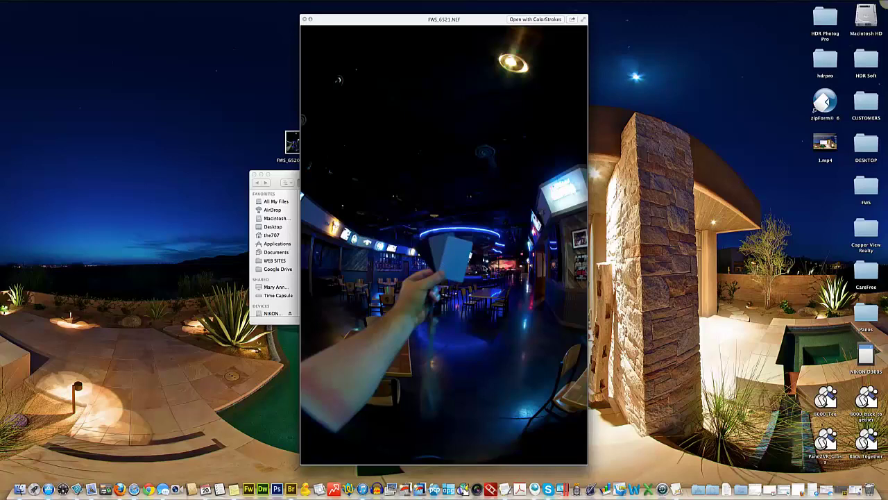
key("space")
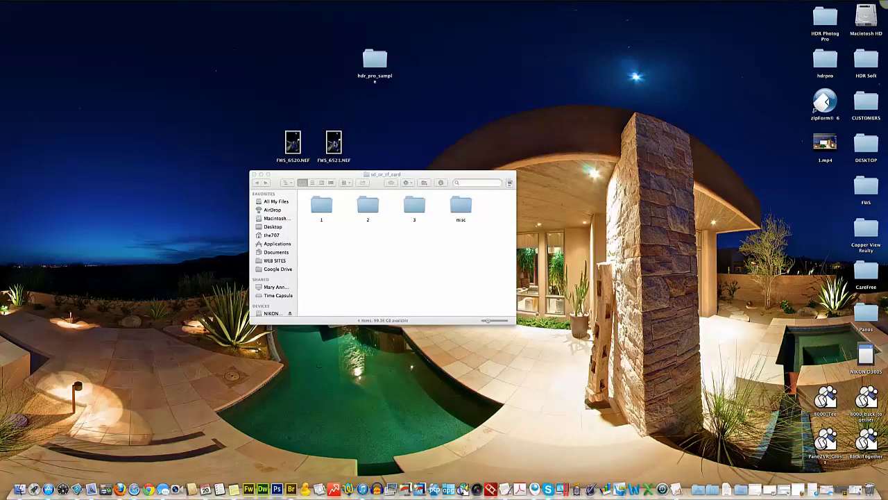
Move FWS_6521.NEF into folder 1 and open all 37 NEFs there in Camera Raw.
left_click_drag(334, 143, 334, 205)
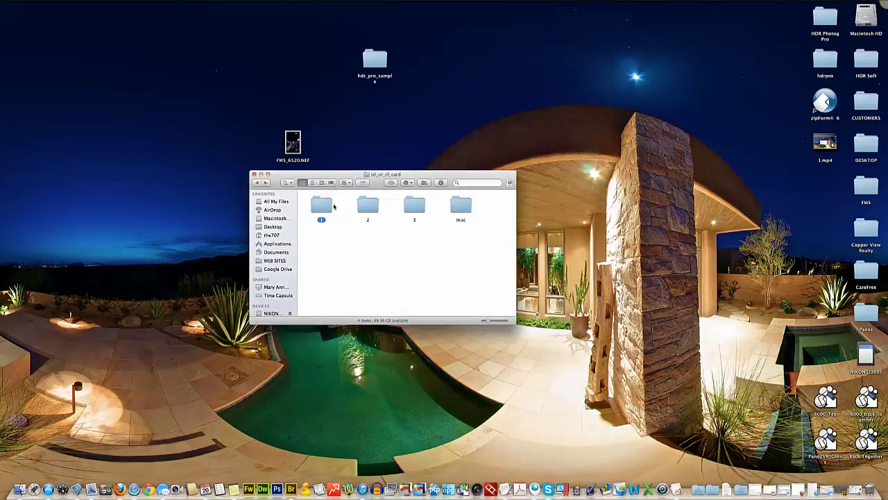
left_click(320, 206)
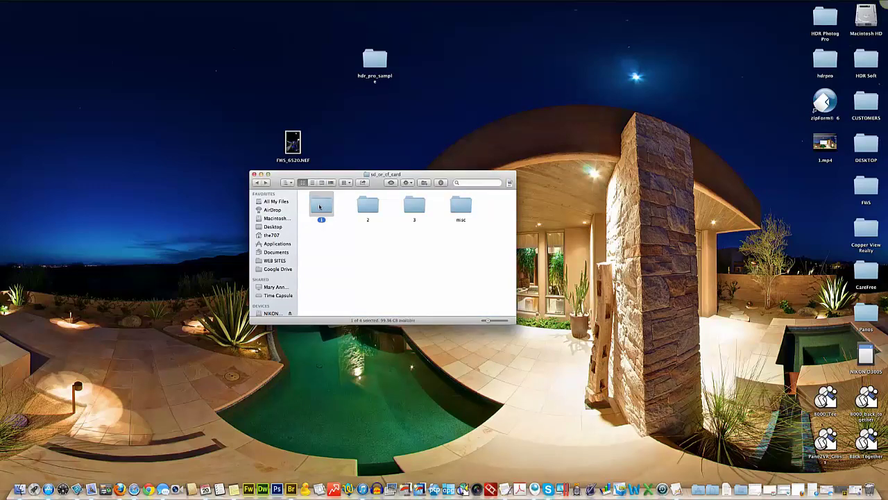
double_click(319, 206)
left_click_drag(309, 212, 473, 314)
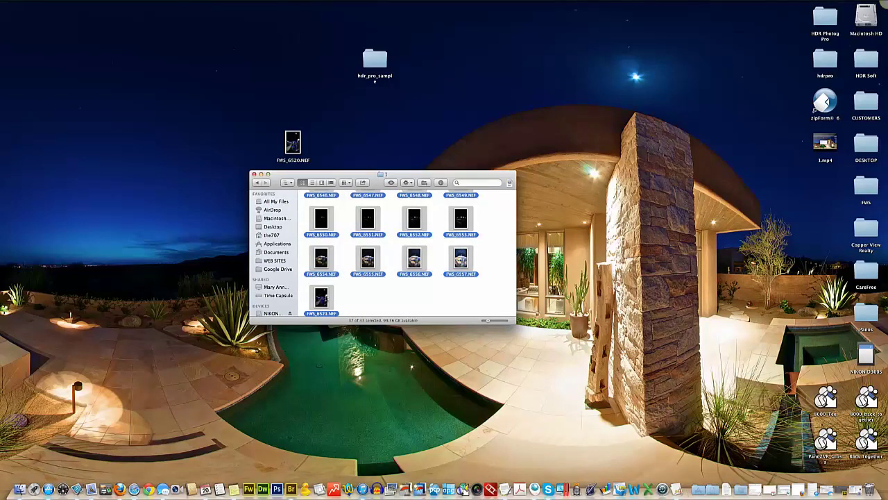
left_click_drag(322, 298, 278, 485)
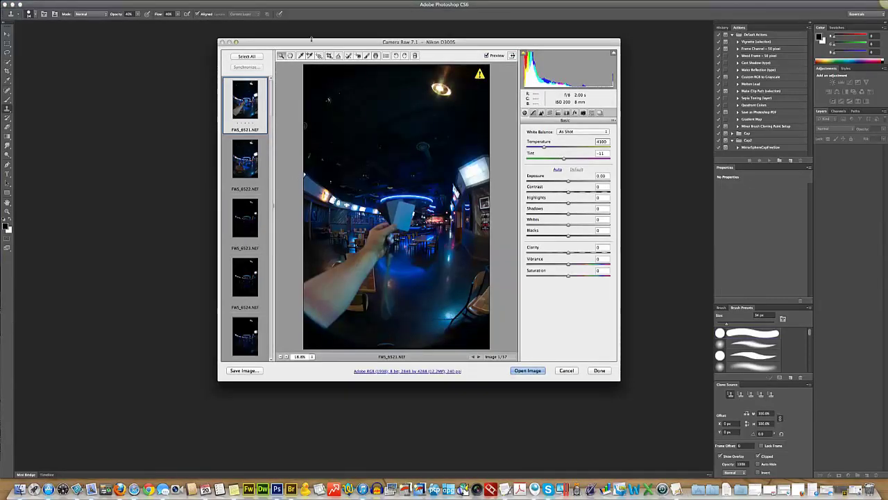
Scroll the Camera Raw filmstrip through the 37 shots and back up to FWS_6521.
scroll(244, 203, "down", 3)
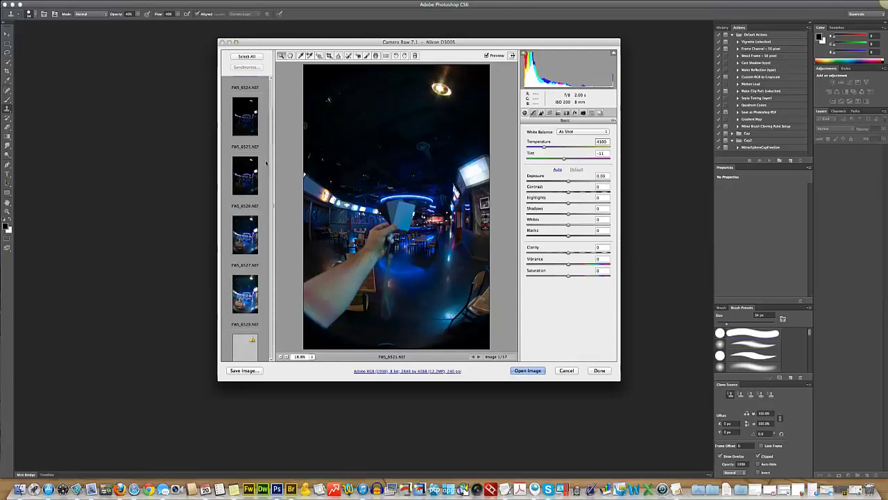
scroll(264, 174, "down", 2)
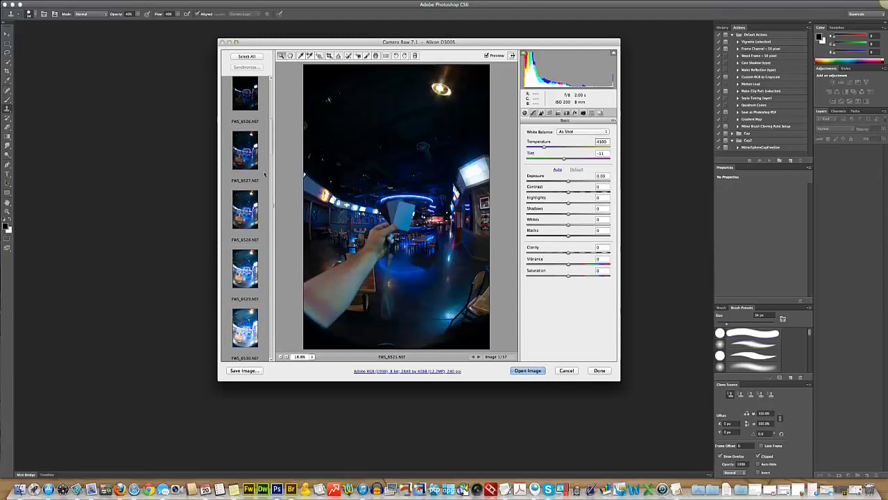
scroll(264, 174, "down", 3)
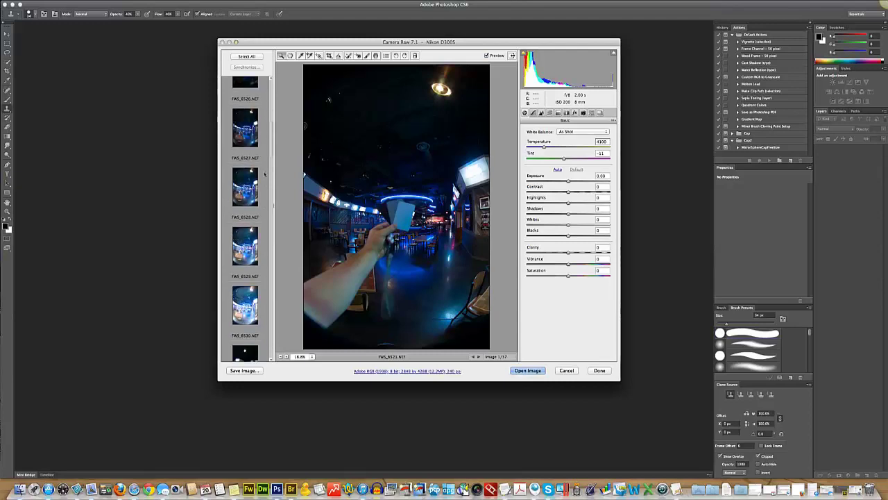
scroll(264, 175, "down", 8)
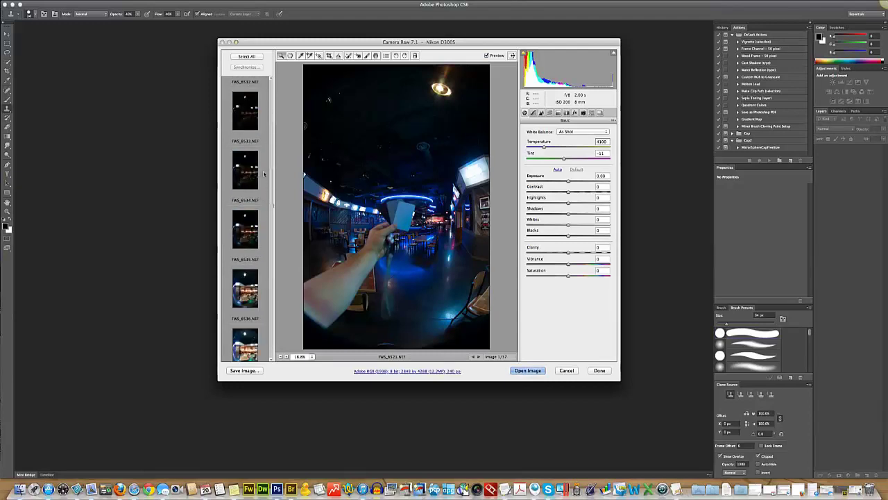
scroll(265, 174, "down", 4)
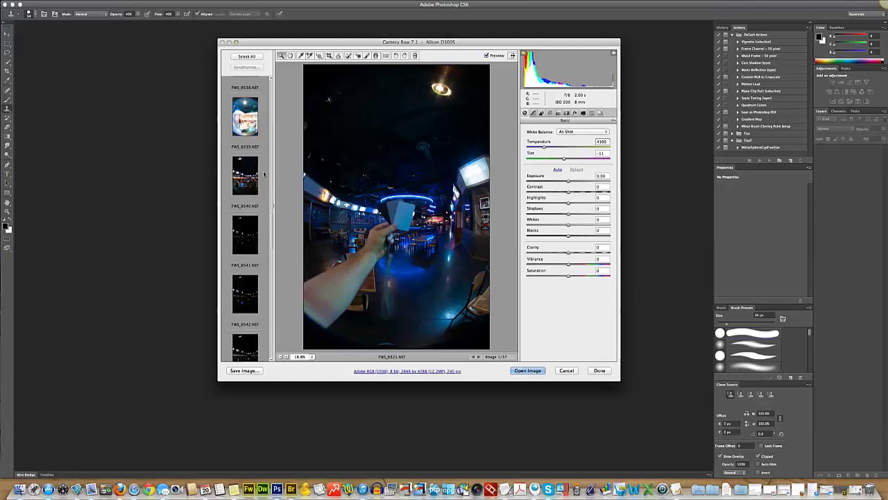
scroll(264, 174, "down", 3)
scroll(264, 174, "down", 8)
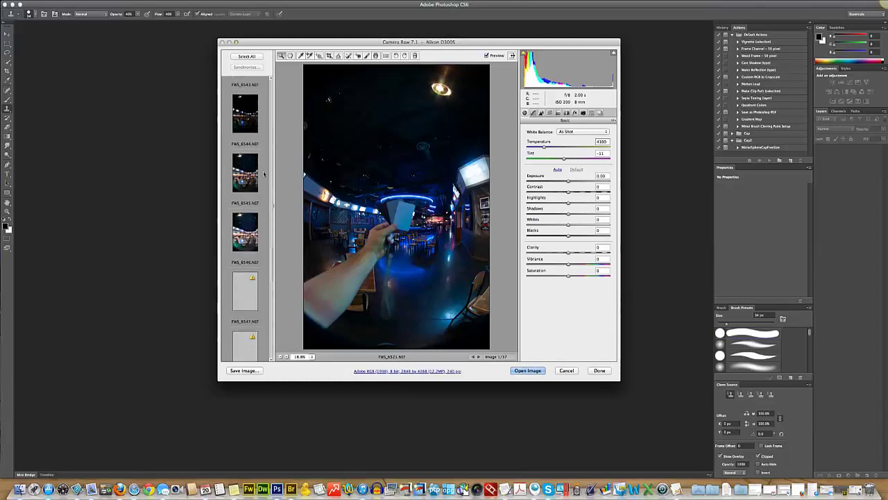
scroll(265, 174, "down", 5)
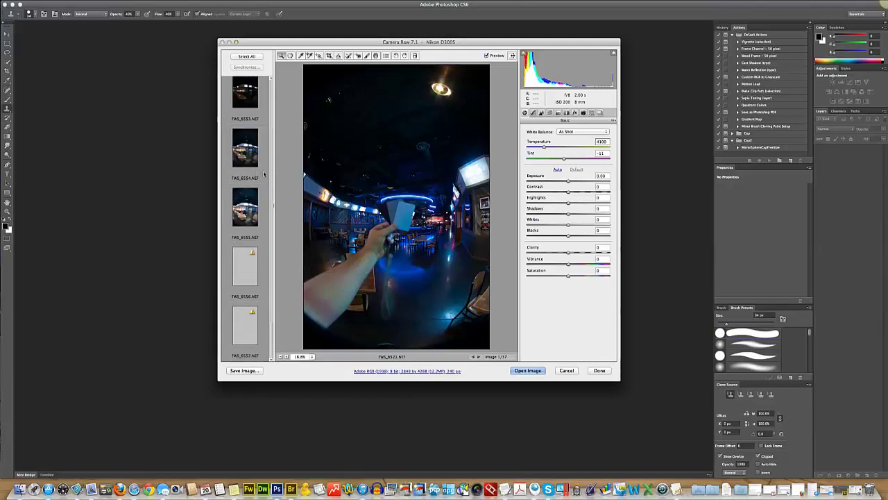
scroll(264, 174, "up", 15)
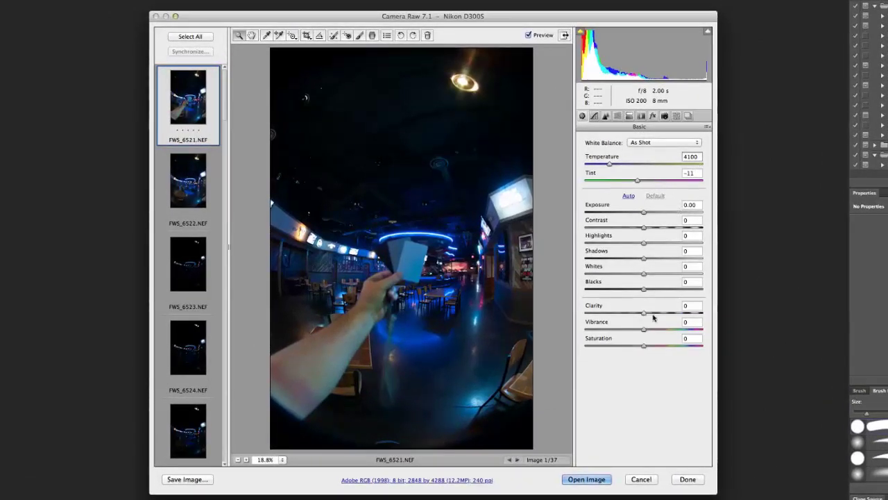
Enable Remove Chromatic Aberration under Lens Corrections > Color for FWS_6521.
left_click(641, 116)
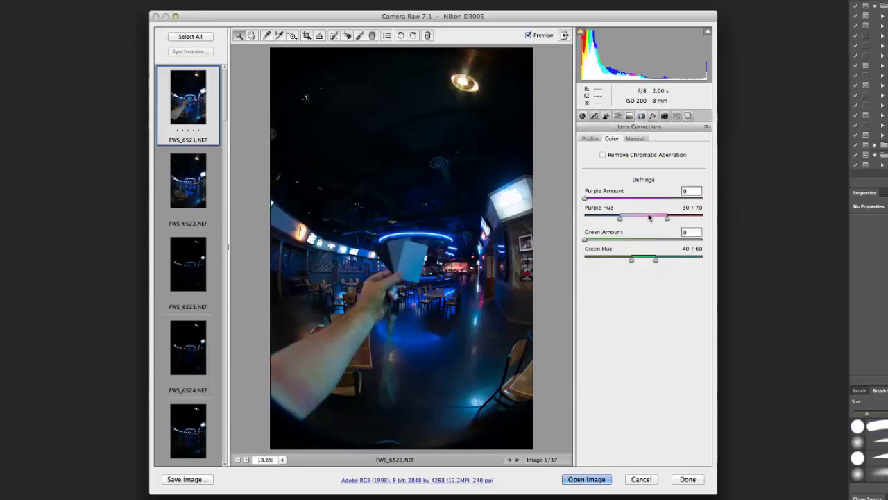
left_click(603, 156)
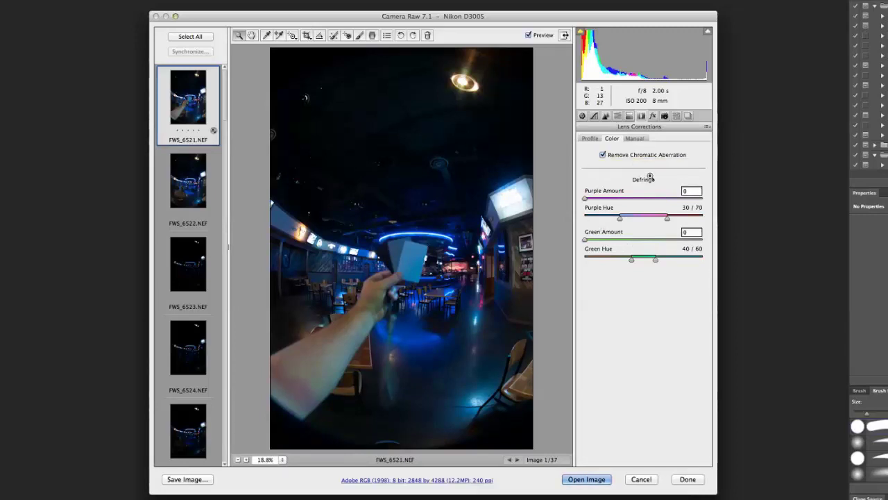
left_click(582, 117)
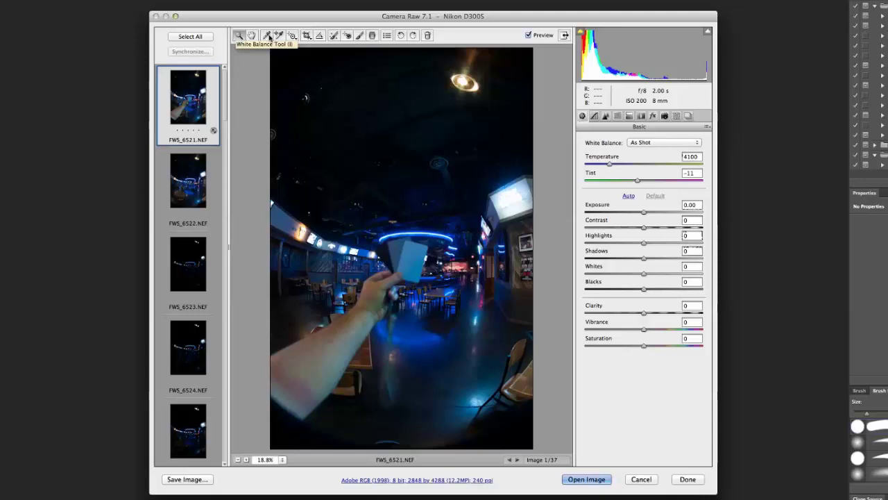
Sample the gray card for neutral white balance, then switch to Fluorescent (3800, +21 tint).
left_click(270, 37)
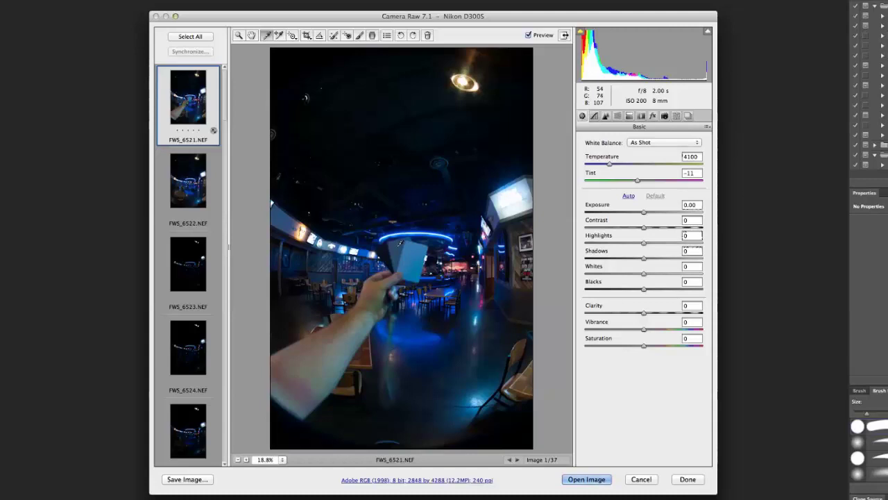
left_click(400, 242)
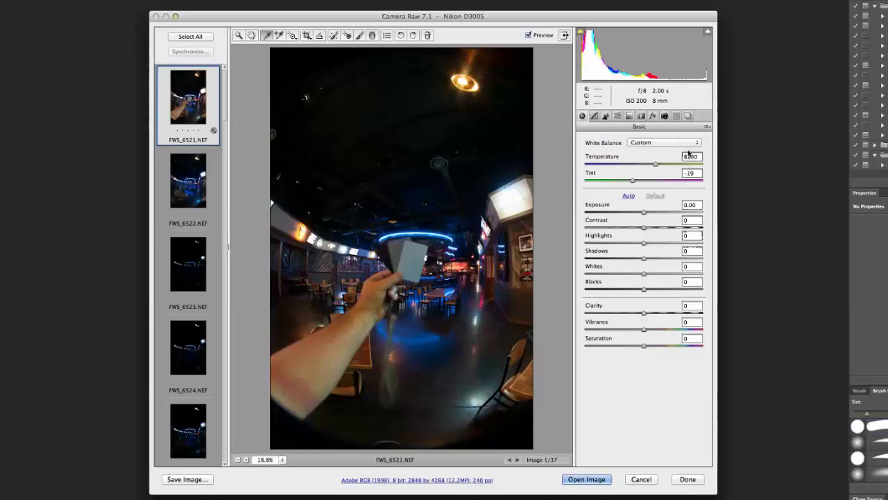
left_click(664, 144)
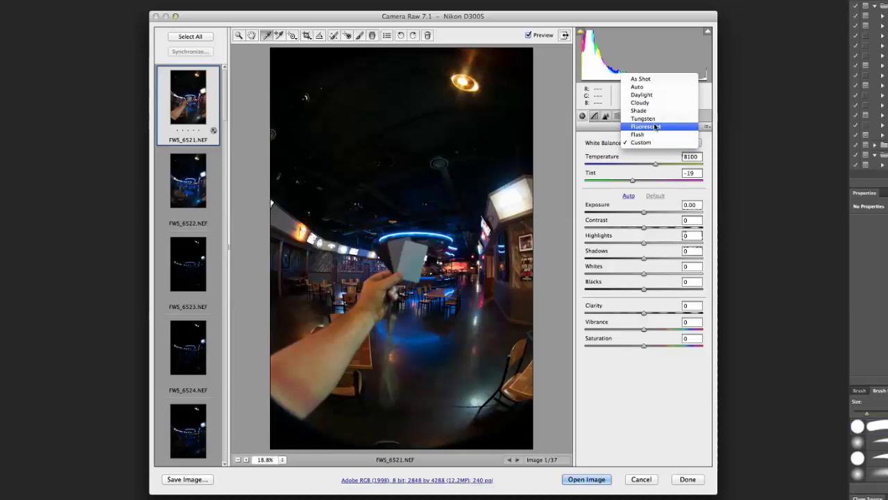
left_click(655, 128)
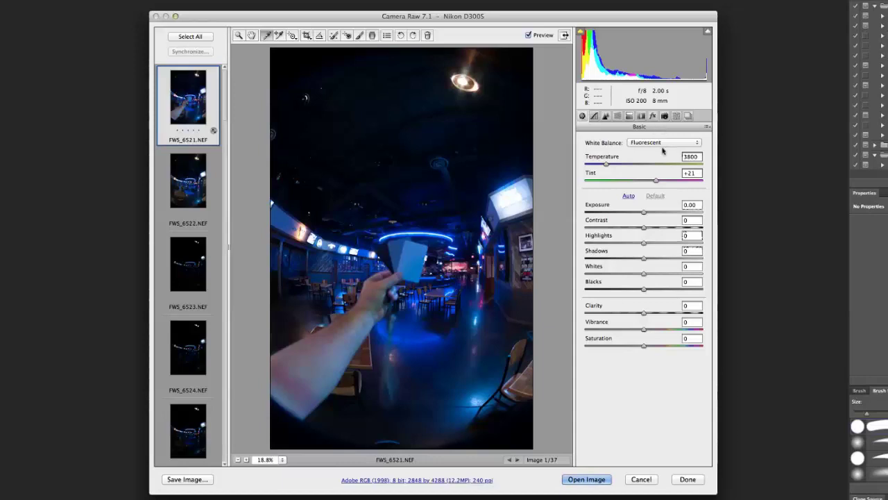
left_click(663, 143)
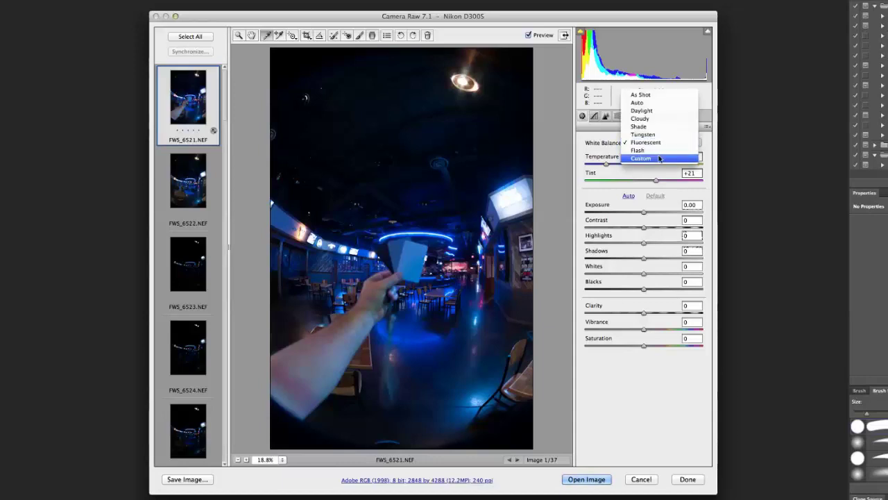
Resample the gray card, compare Auto and As Shot, and finish on Auto (7100, 0 tint).
left_click(454, 250)
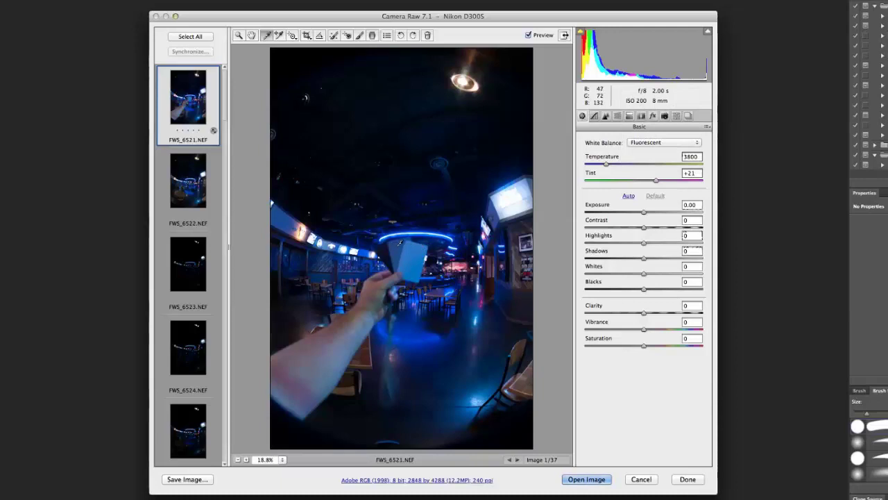
left_click(400, 241)
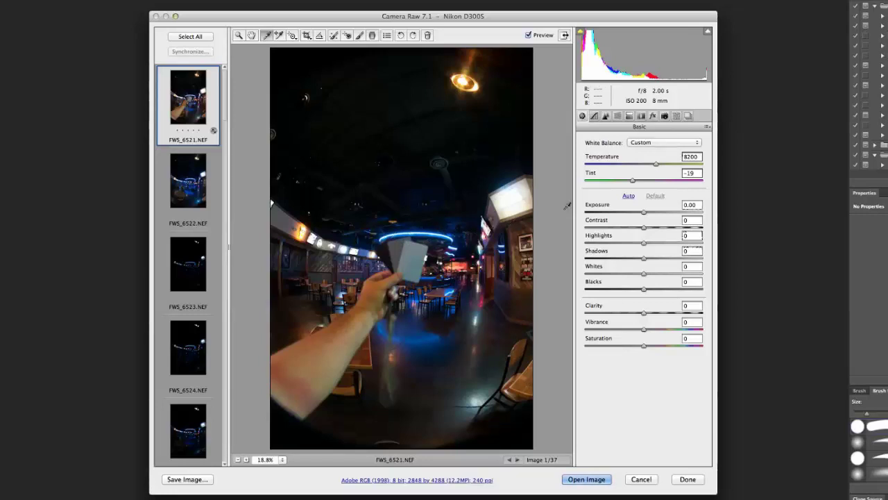
left_click(649, 146)
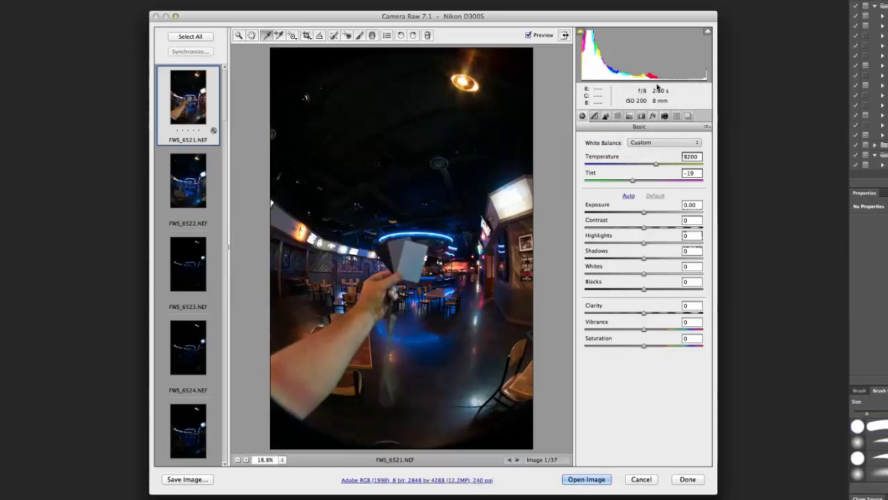
key("super+shift+u")
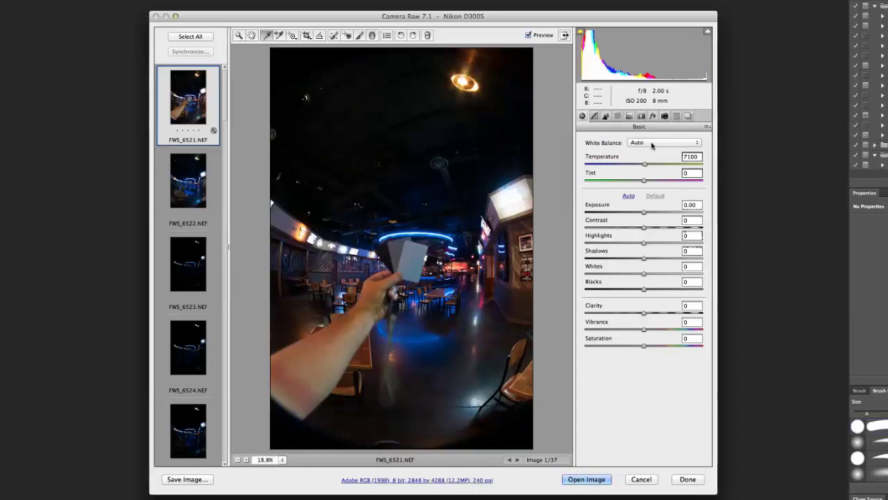
left_click(652, 144)
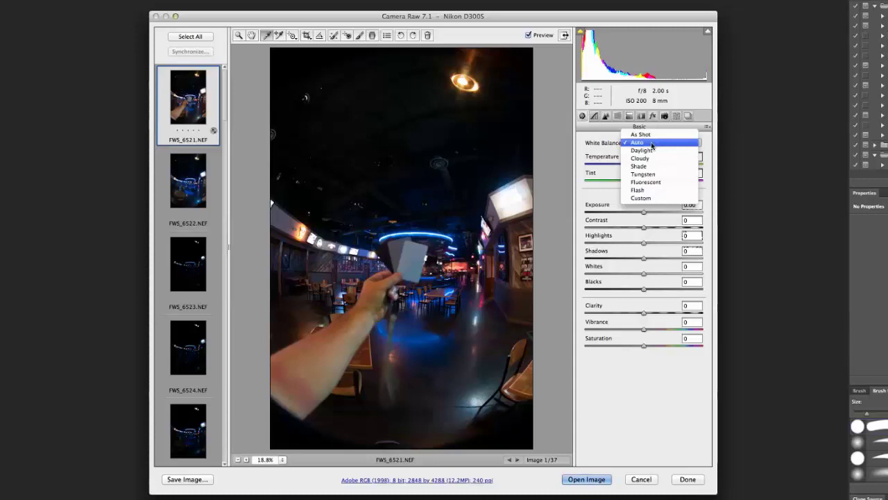
left_click(655, 134)
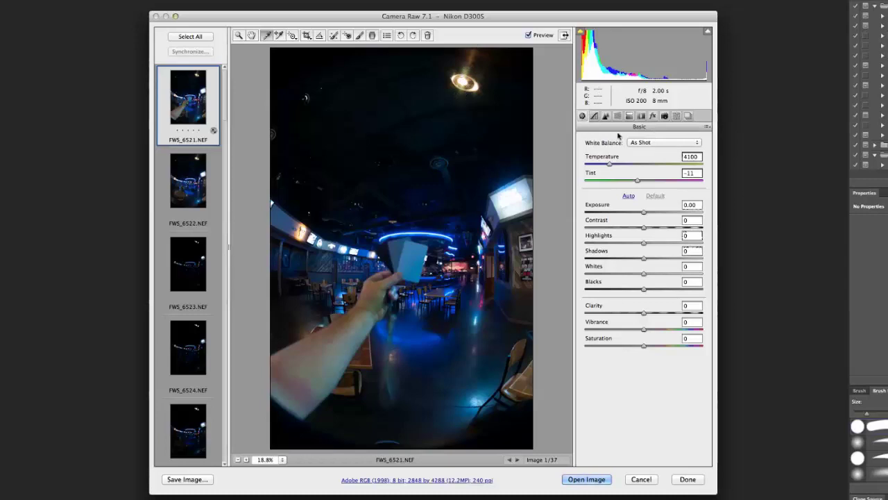
left_click(661, 142)
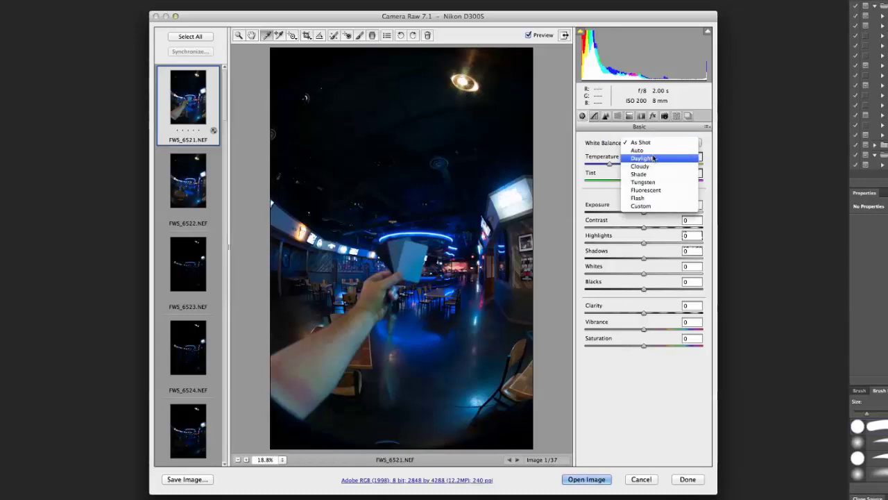
left_click(652, 150)
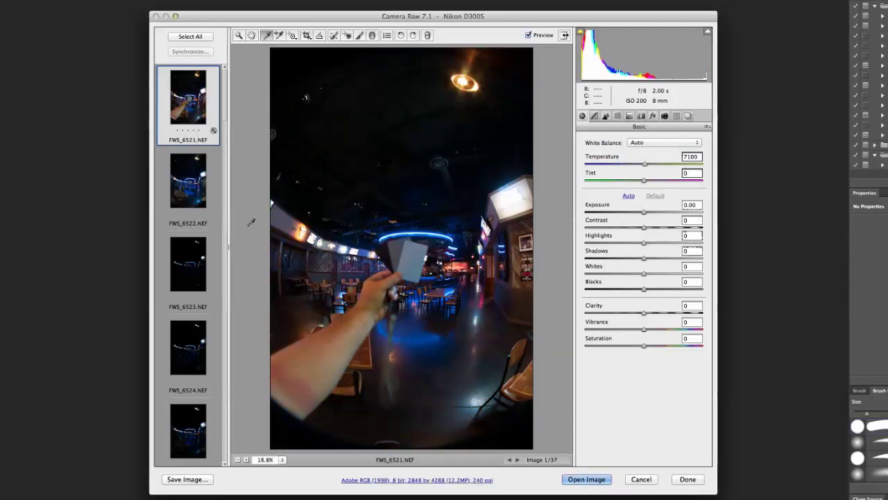
Select all 37 images and synchronize FWS_6521's default-checked settings to them.
left_click(189, 37)
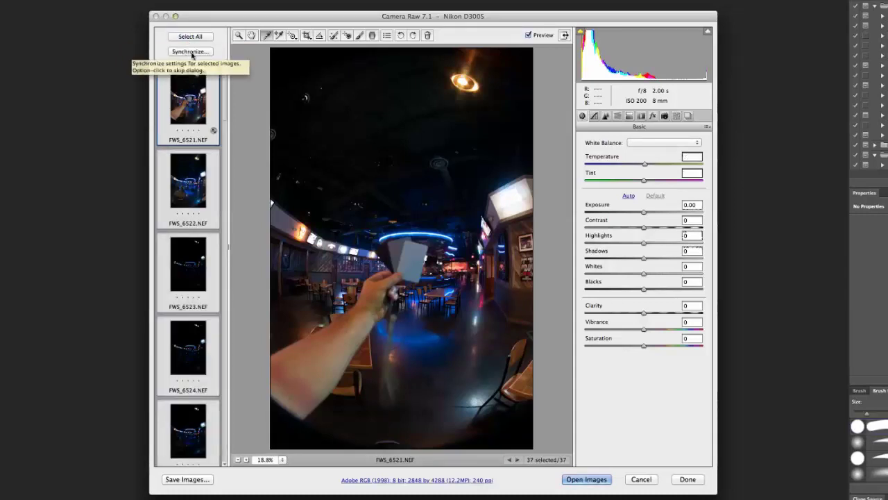
left_click(191, 52)
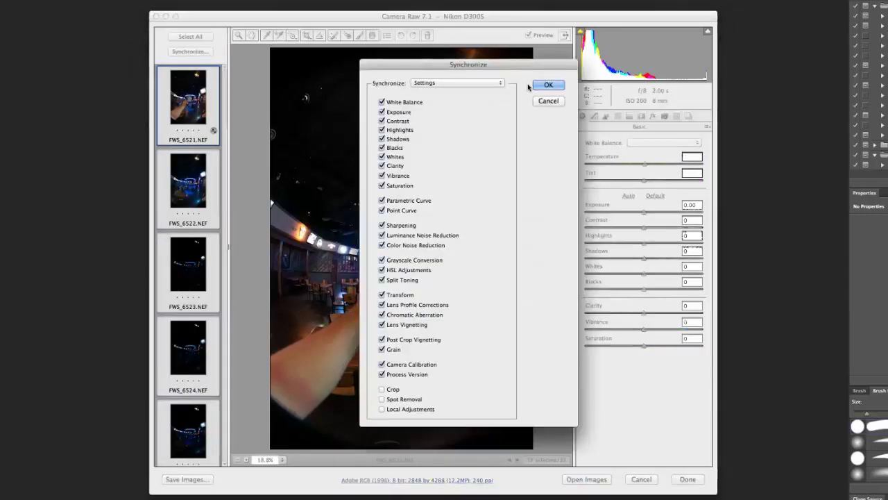
left_click(551, 85)
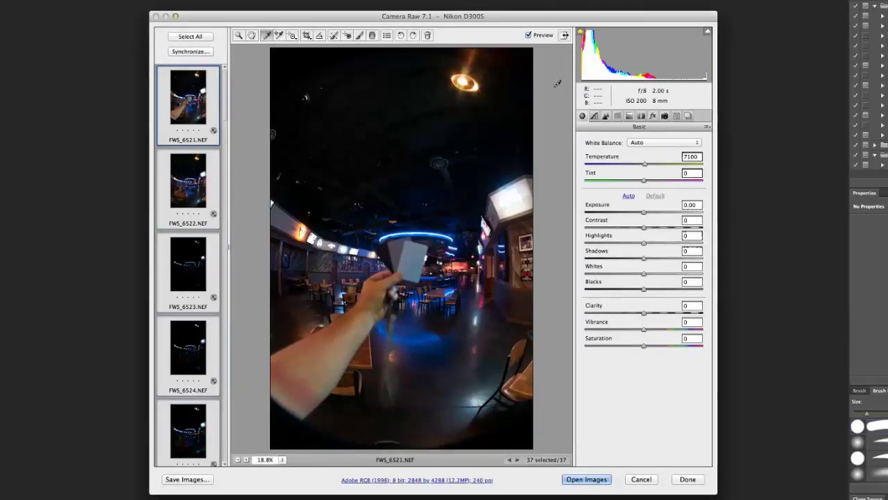
Set the save destination to a new folder named TIFF inside folder 1.
left_click(207, 484)
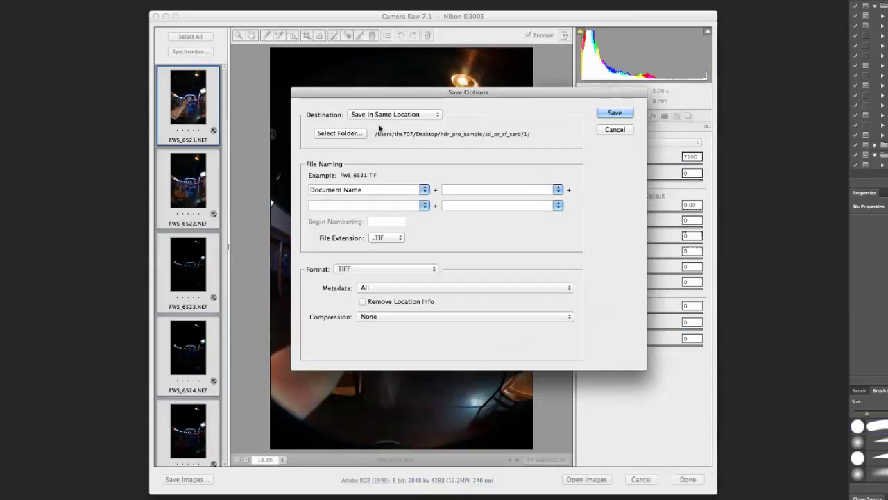
left_click(340, 133)
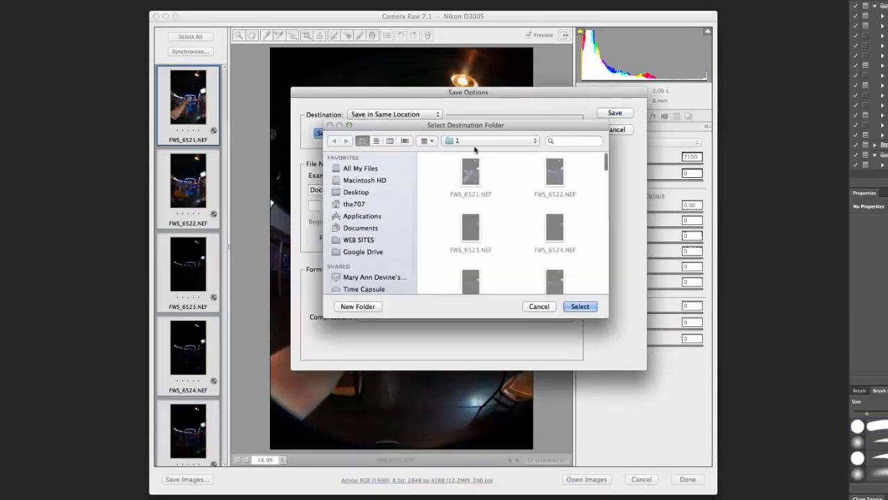
scroll(478, 153, "down", 15)
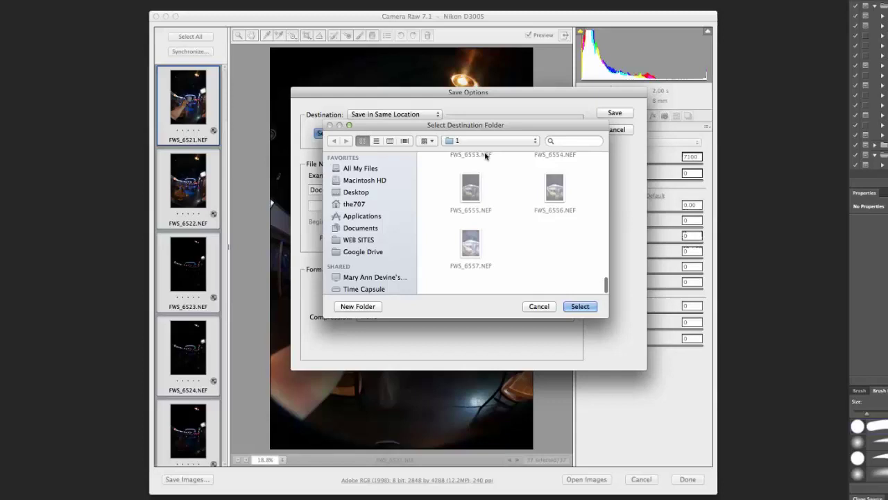
scroll(485, 180, "up", 10)
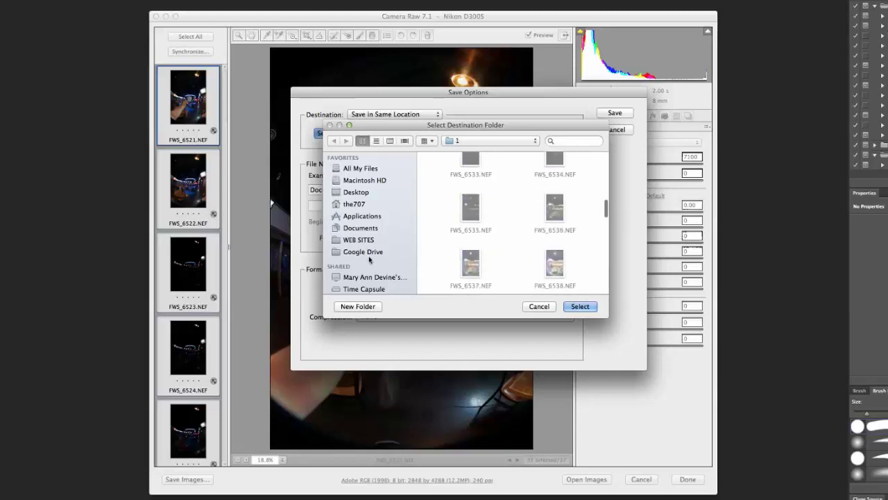
left_click(369, 306)
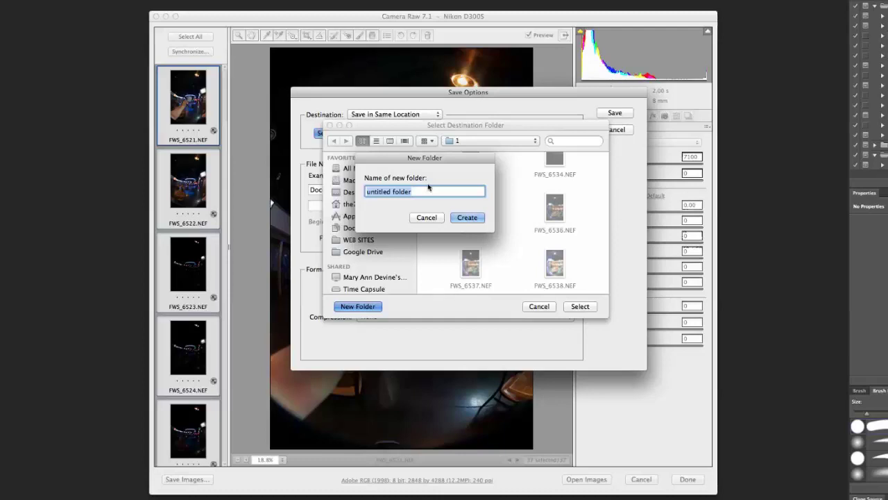
type("TIFF")
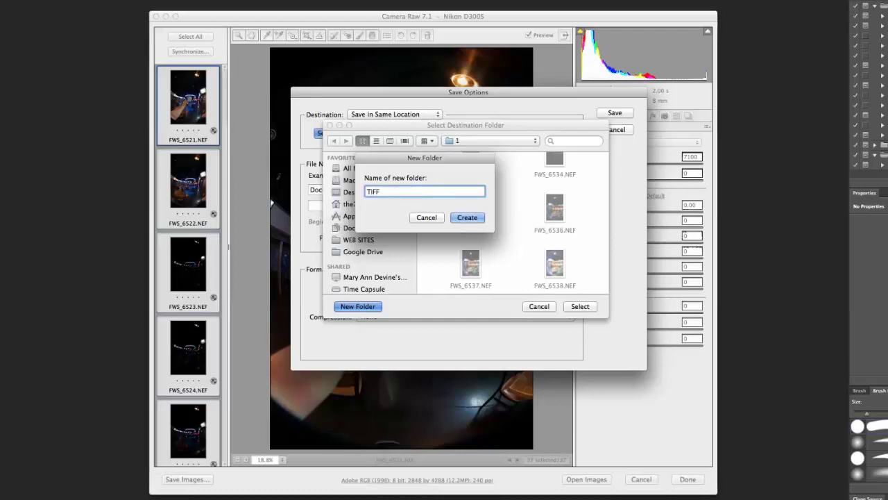
left_click(466, 218)
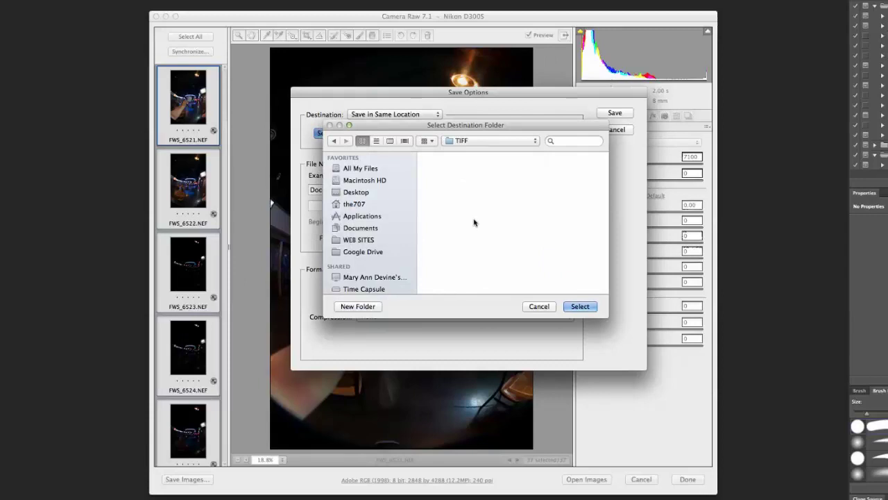
left_click(575, 304)
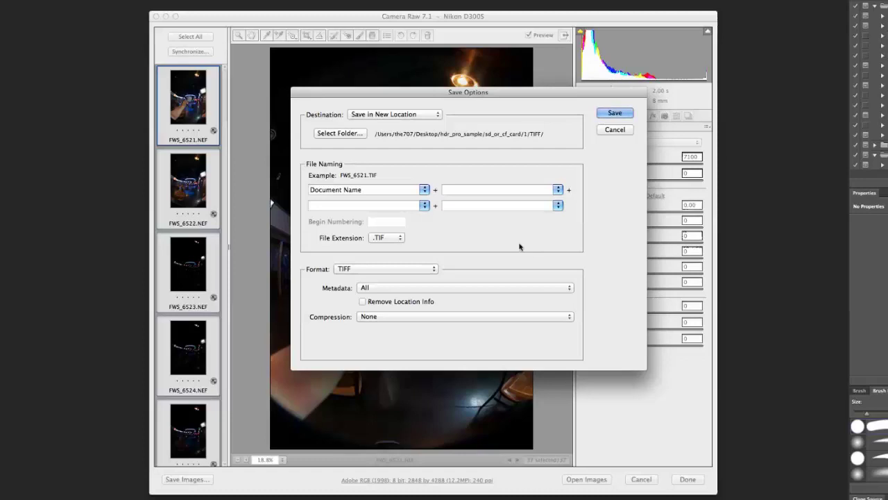
Keep TIFF format with compression None and save all 37 images.
left_click(361, 268)
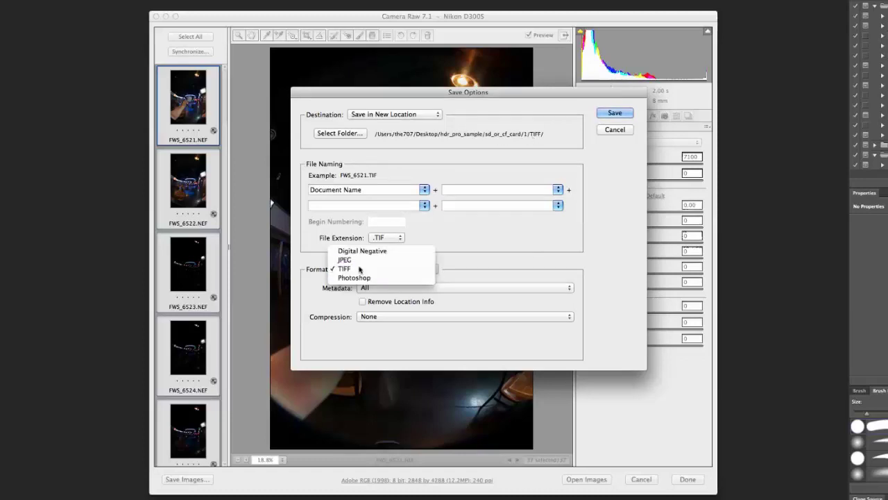
left_click(359, 268)
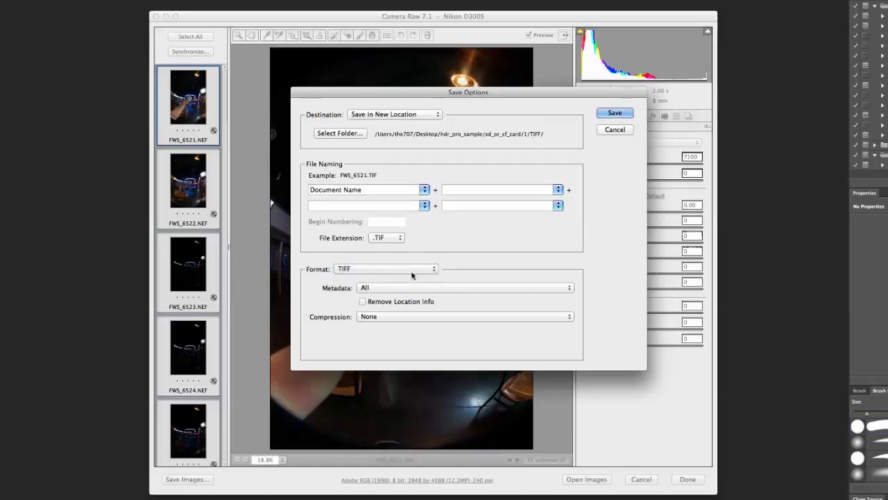
left_click(387, 317)
left_click(388, 316)
left_click(615, 113)
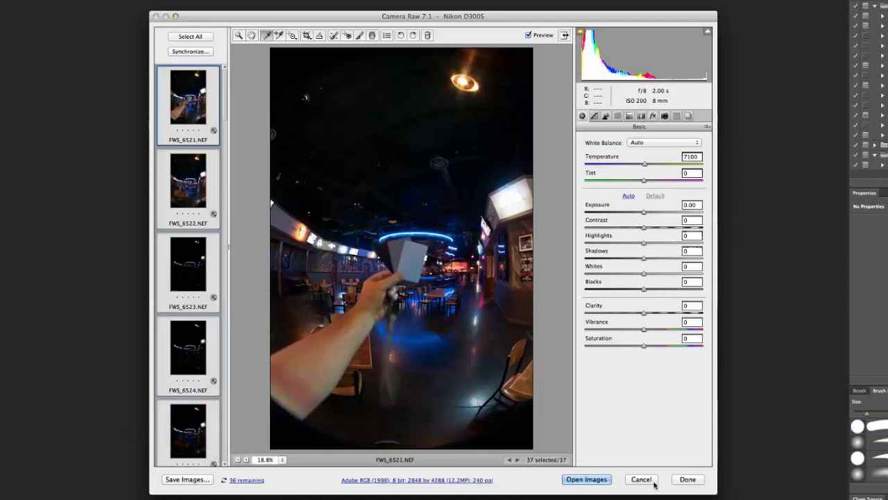
Close Camera Raw with Done, let the TIFF batch finish, then quit Photoshop.
left_click(686, 479)
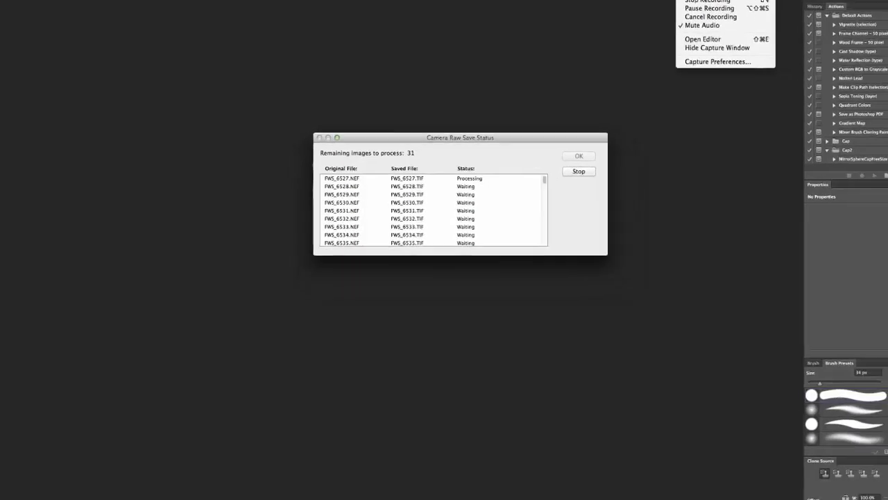
left_click(631, 31)
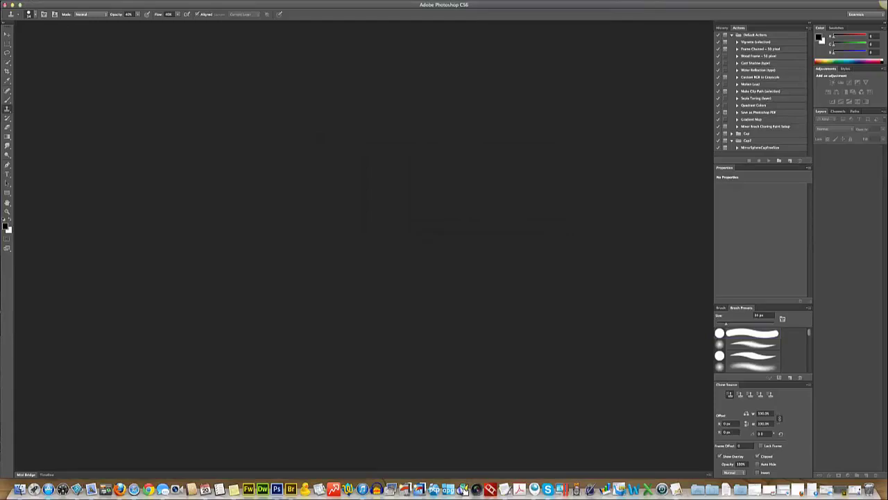
left_click(42, 0)
Quit Photoshop and move FWS_6520.NEF into hdr_pro_sample/sd_or_cf_card/misc.
left_click(49, 63)
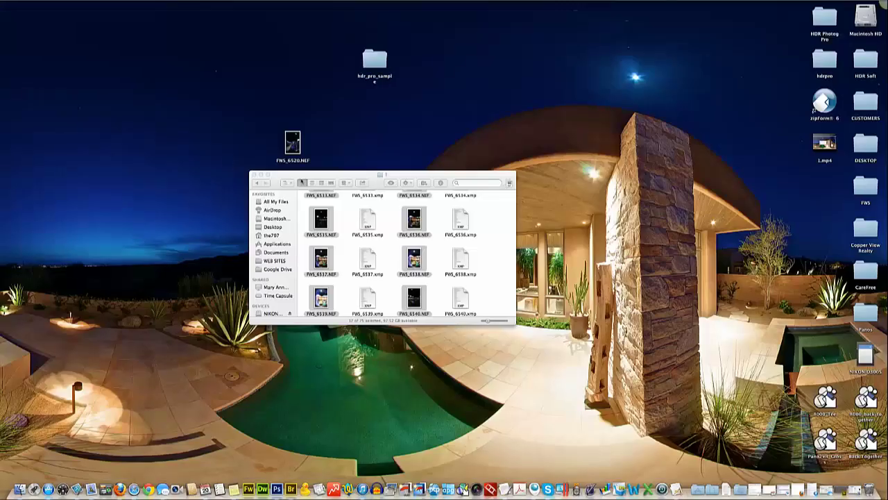
left_click(254, 175)
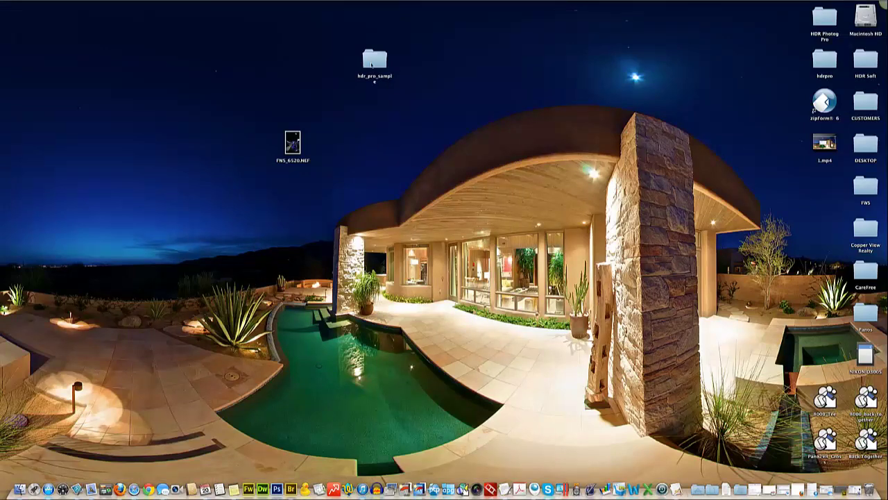
double_click(372, 61)
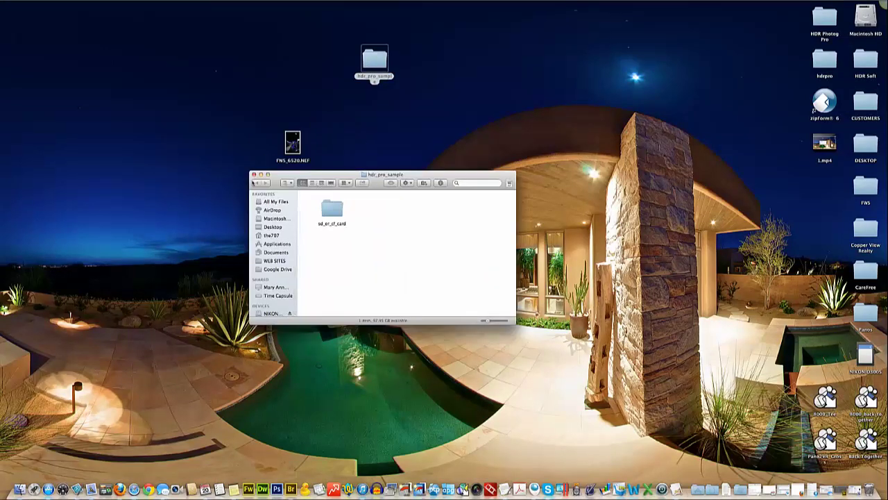
double_click(332, 208)
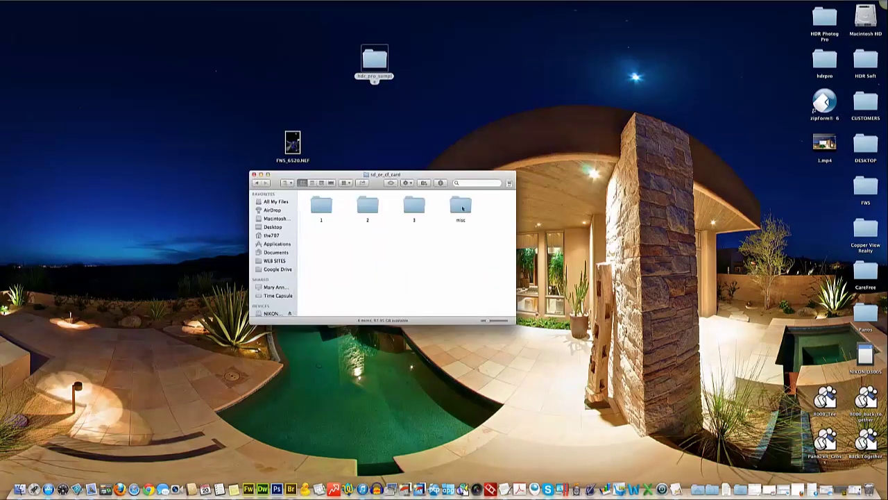
double_click(461, 206)
left_click_drag(297, 159, 345, 255)
Confirm FWS_6521.NEF in folder 1 is the gray-card shot and pull it out to the desktop.
left_click(256, 183)
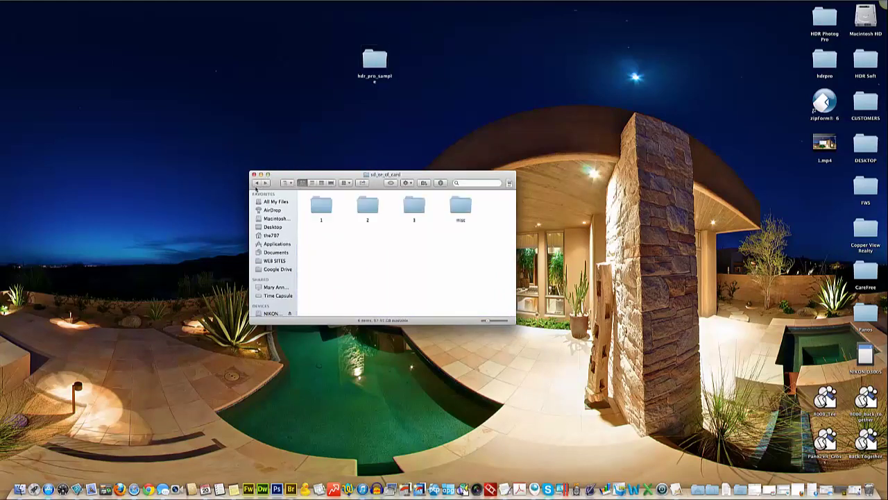
double_click(320, 204)
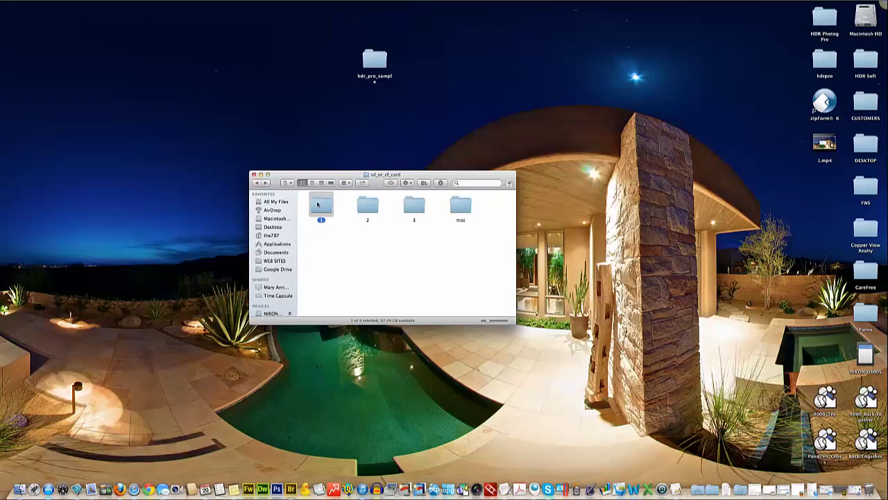
scroll(340, 229, "up", 5)
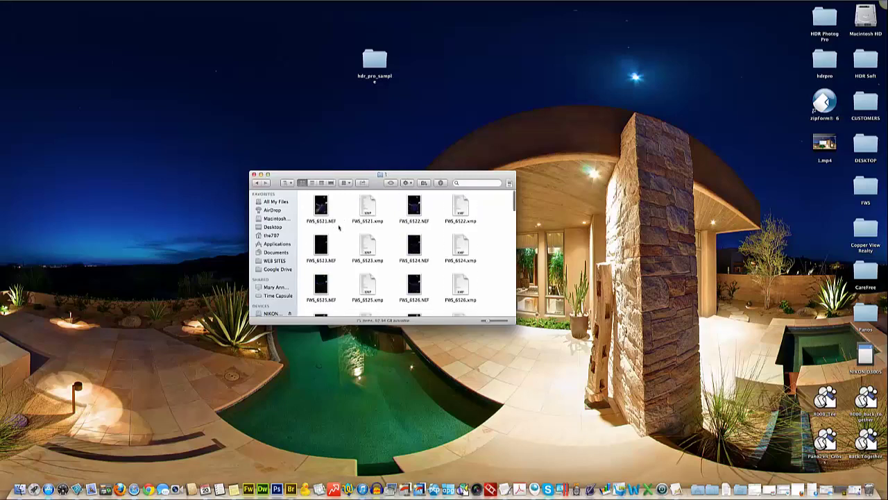
left_click(323, 207)
key("space")
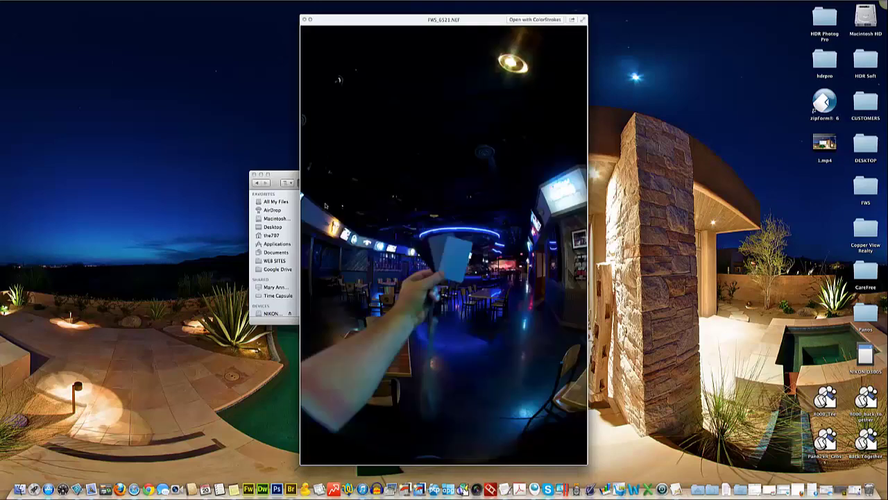
key("space")
left_click_drag(324, 205, 323, 141)
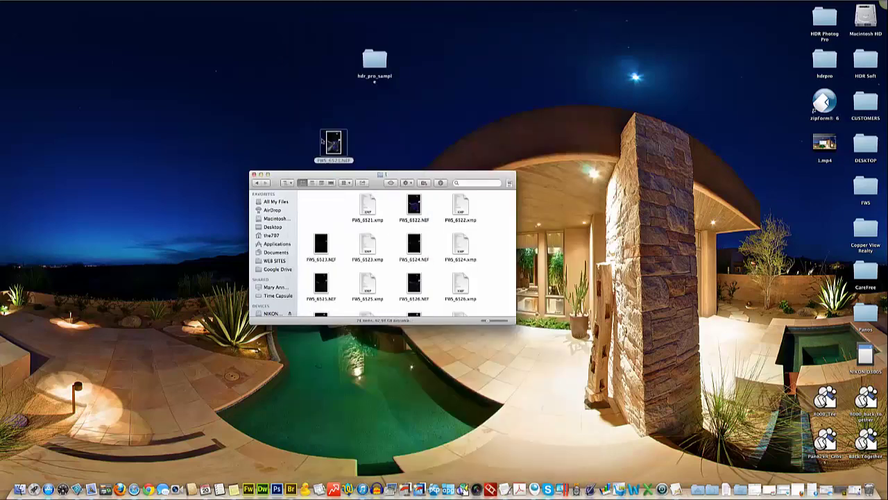
Drop FWS_6521.NEF into the misc folder and reopen folder 1.
left_click(256, 183)
double_click(460, 205)
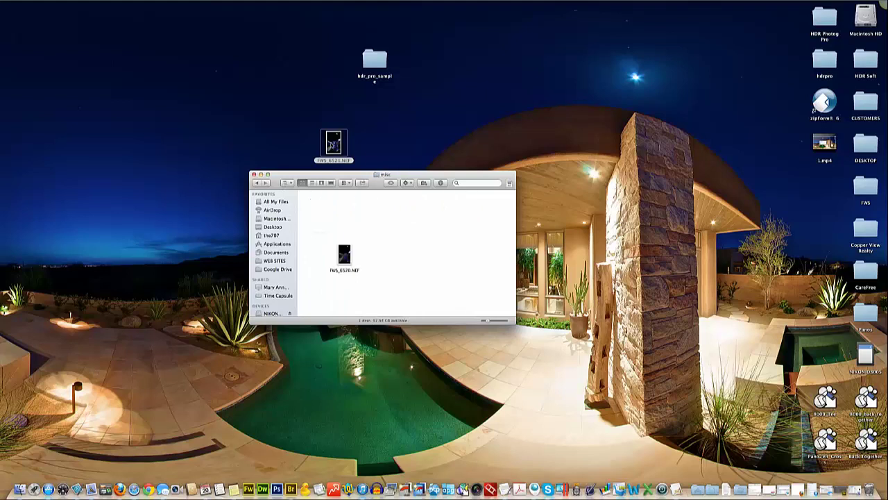
left_click_drag(333, 143, 433, 232)
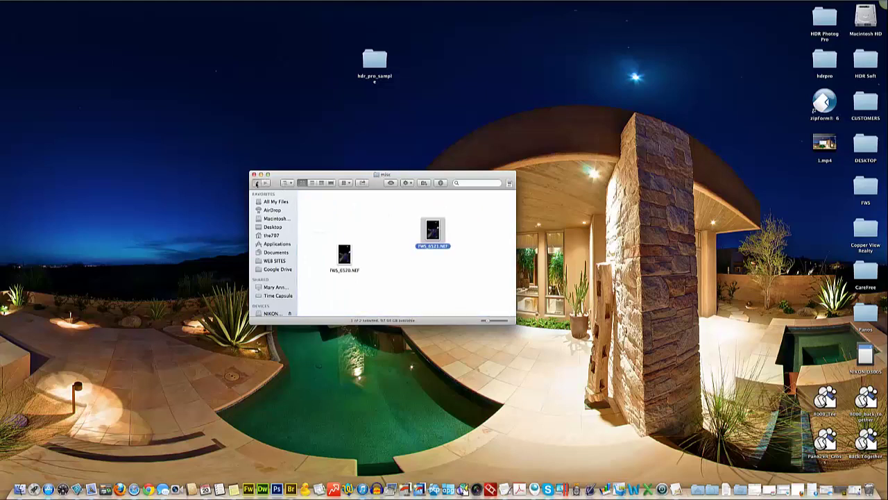
left_click(257, 182)
double_click(321, 207)
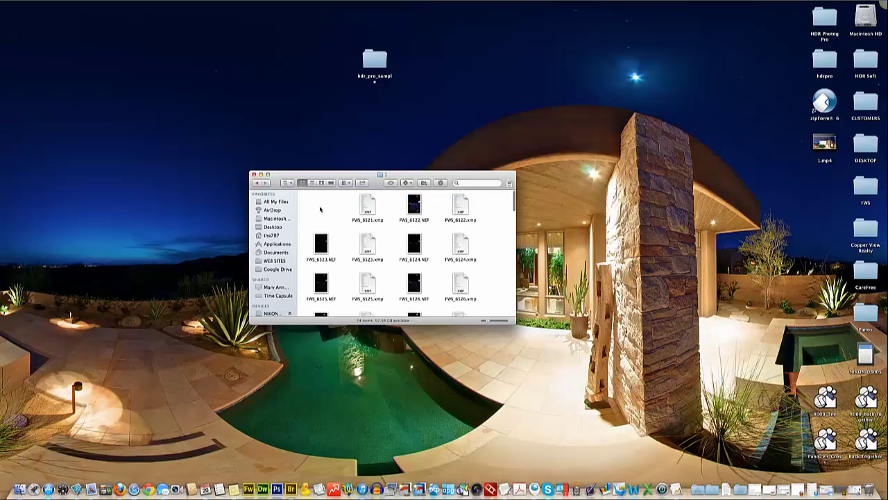
left_click(413, 203)
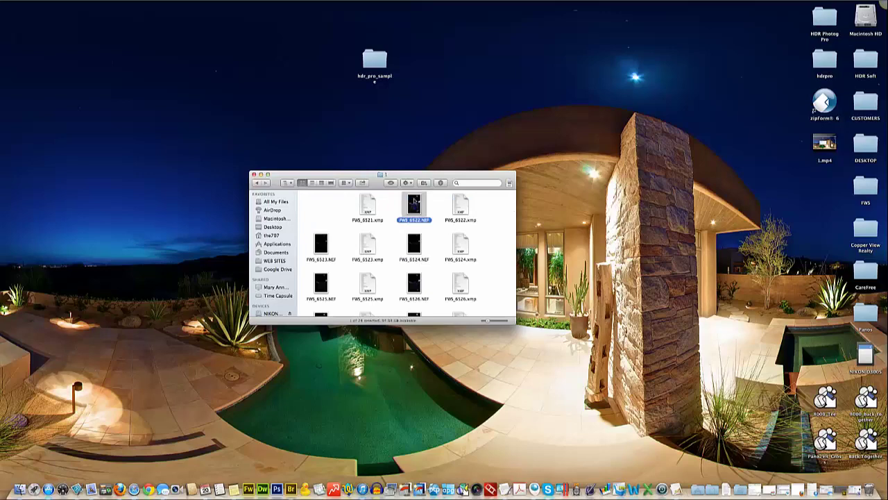
key("space")
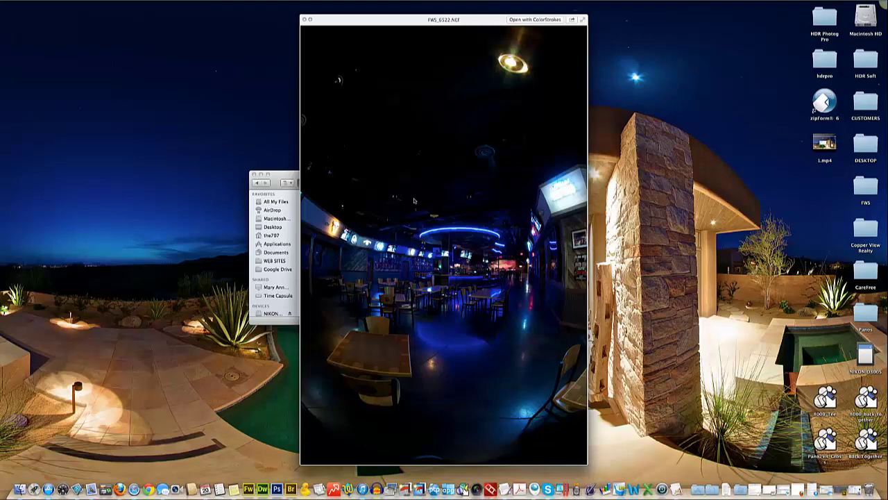
key("space")
left_click(365, 205)
key("space")
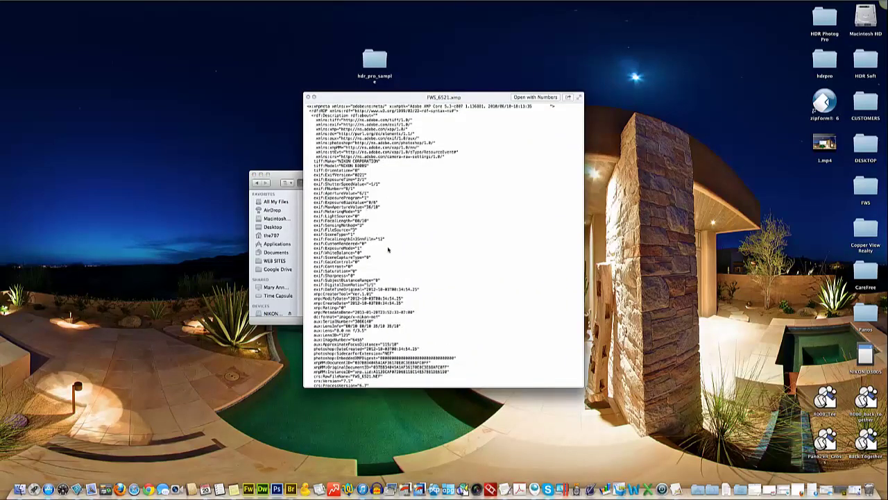
scroll(389, 249, "down", 15)
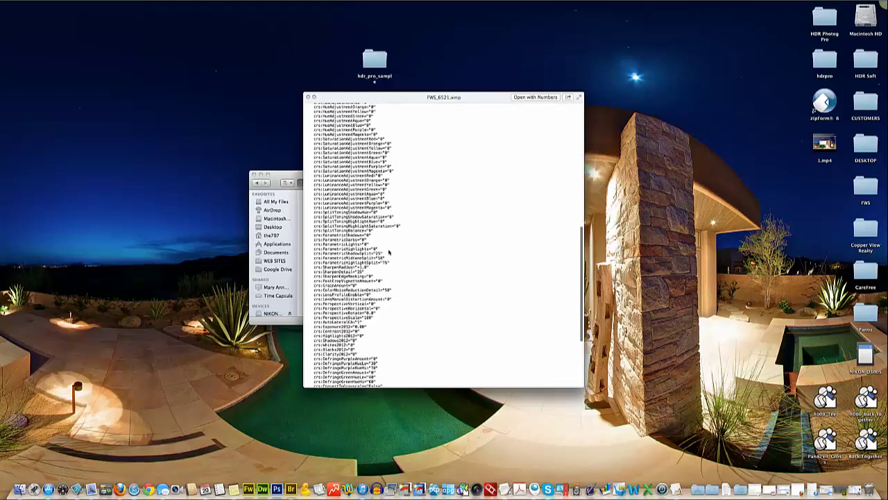
scroll(388, 250, "down", 5)
key("space")
left_click(313, 199)
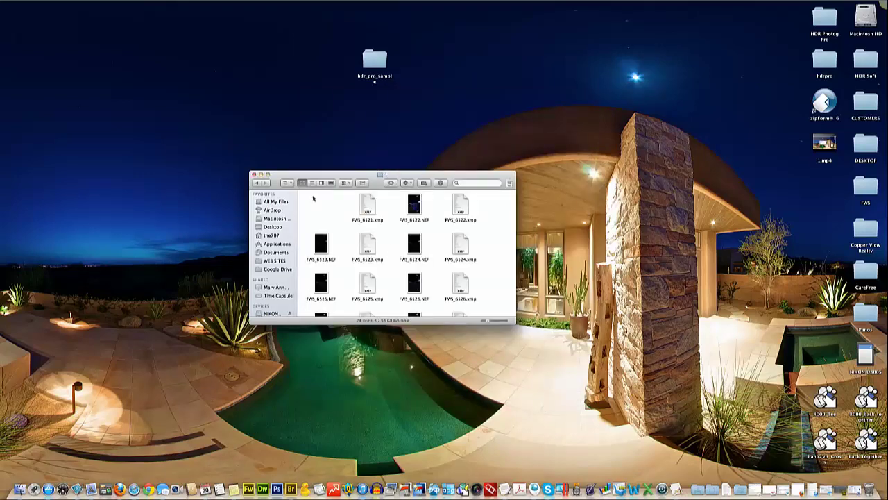
scroll(327, 207, "down", 12)
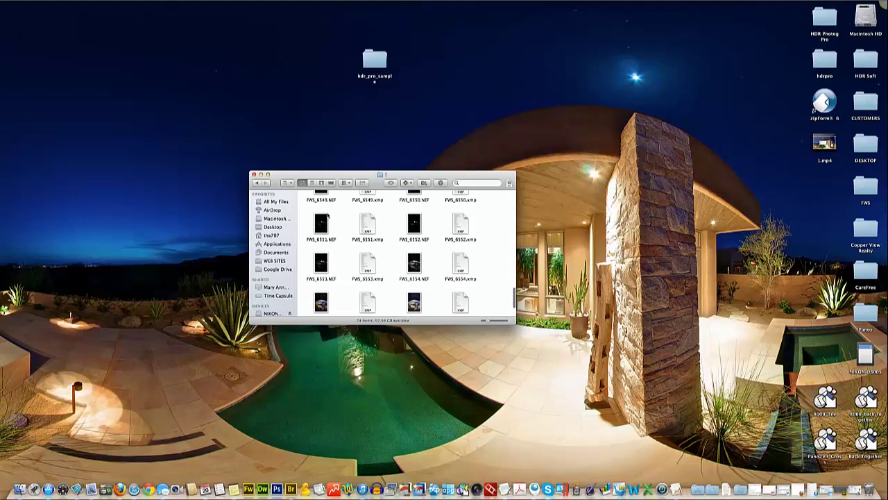
Open the TIFF folder inside folder 1 and preview FWS_6521.TIF among the 37 converted files.
left_click(421, 304)
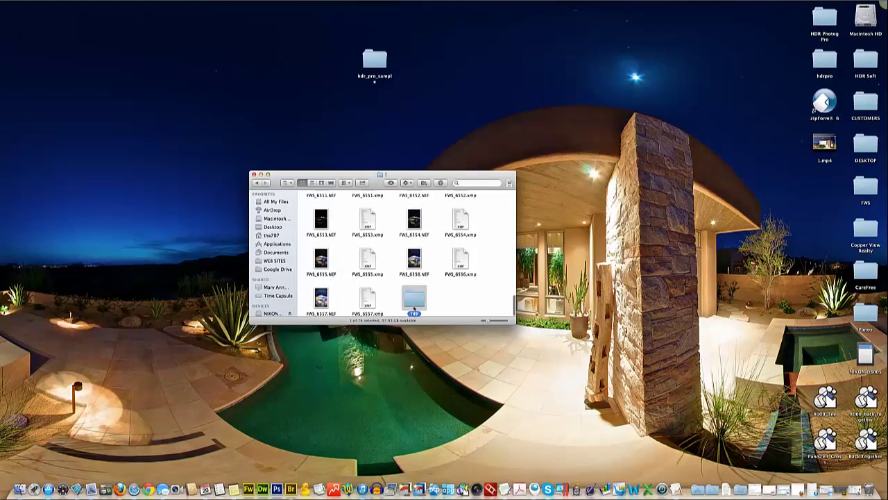
double_click(415, 303)
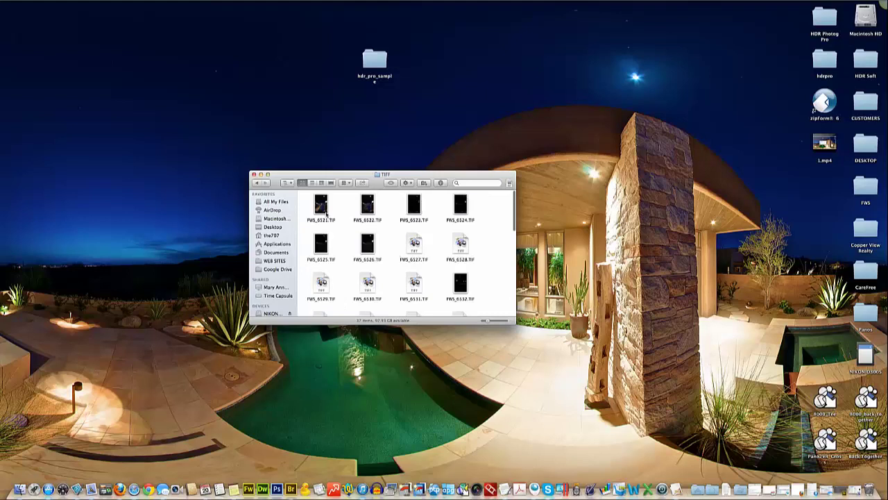
scroll(364, 222, "down", 8)
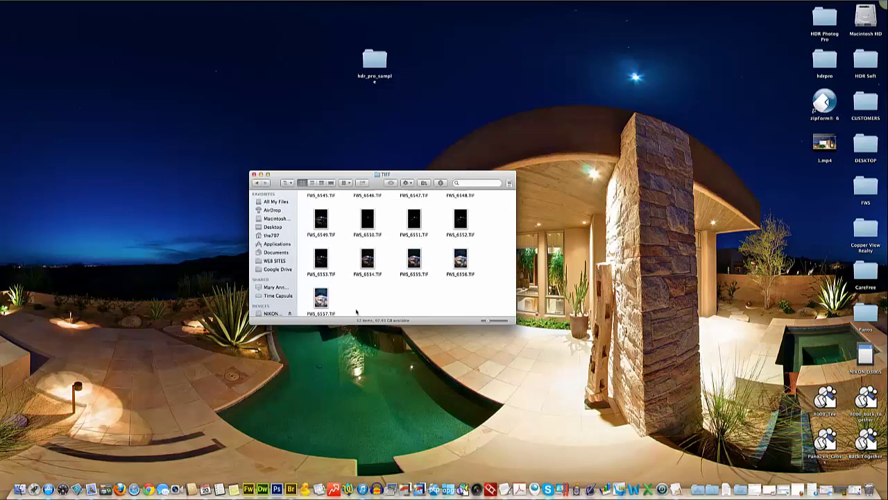
scroll(355, 312, "up", 8)
left_click(320, 205)
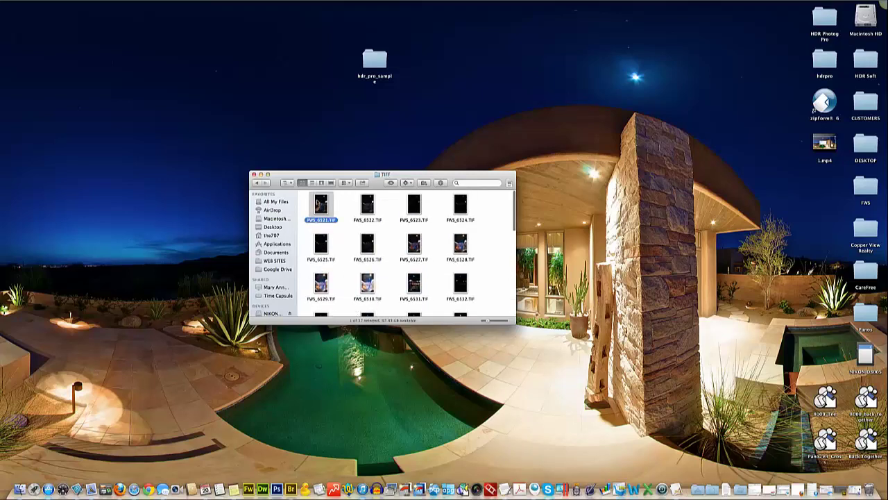
key("space")
key("space")
Trash FWS_6521.TIF, arrange the remaining 36 TIFs by name, and return to folder 1.
right_click(323, 208)
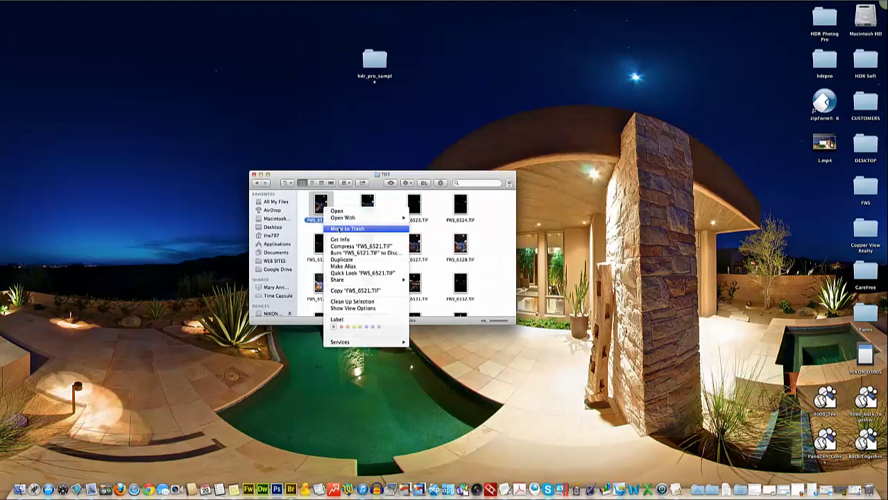
left_click(347, 228)
right_click(330, 208)
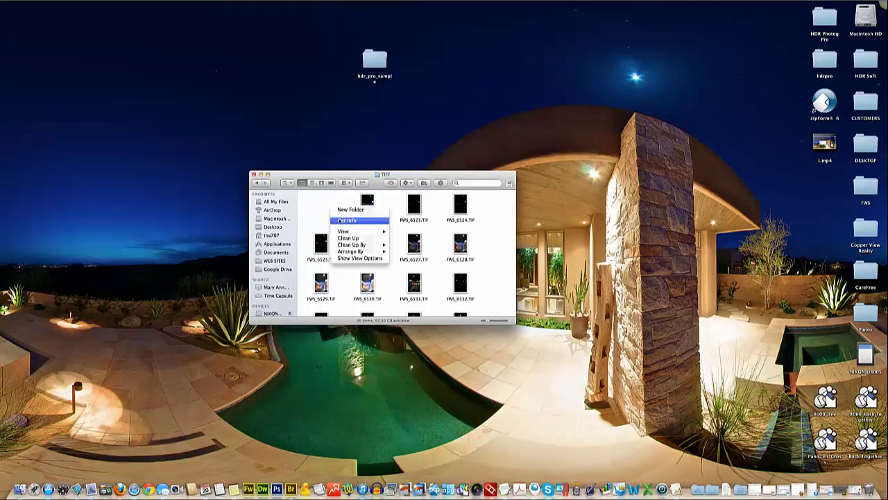
mouse_move(369, 252)
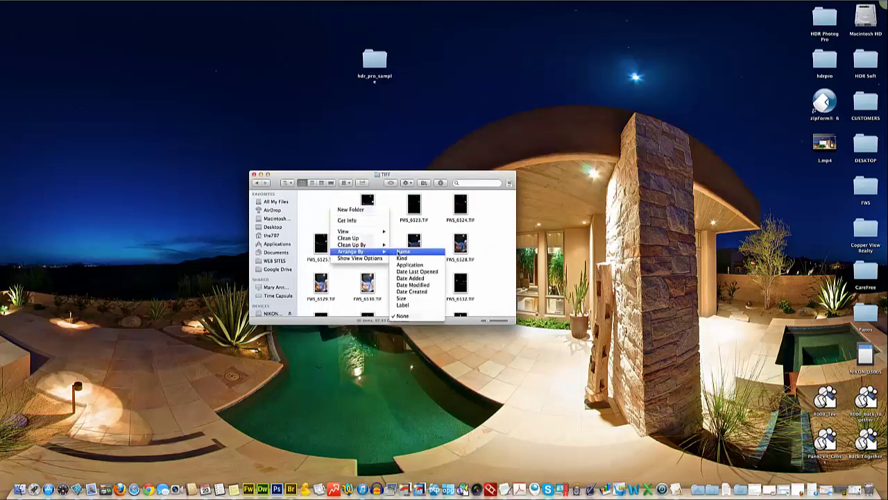
left_click(406, 251)
scroll(340, 230, "down", 10)
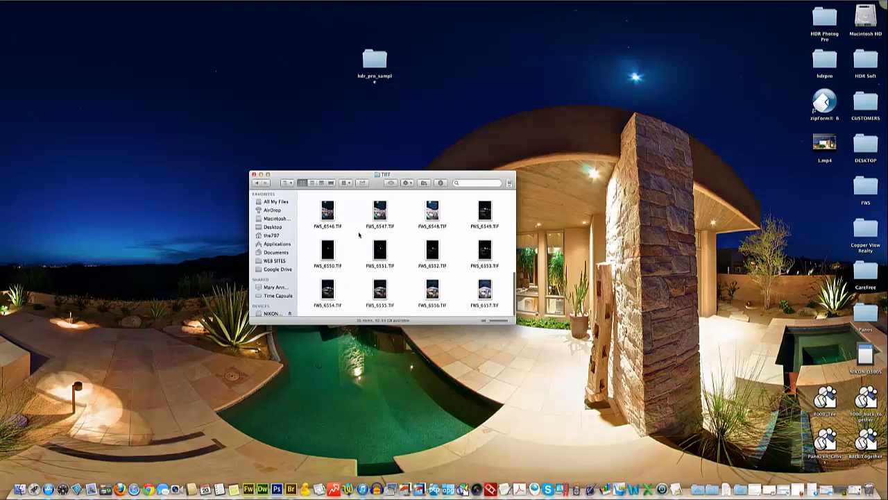
scroll(360, 236, "up", 6)
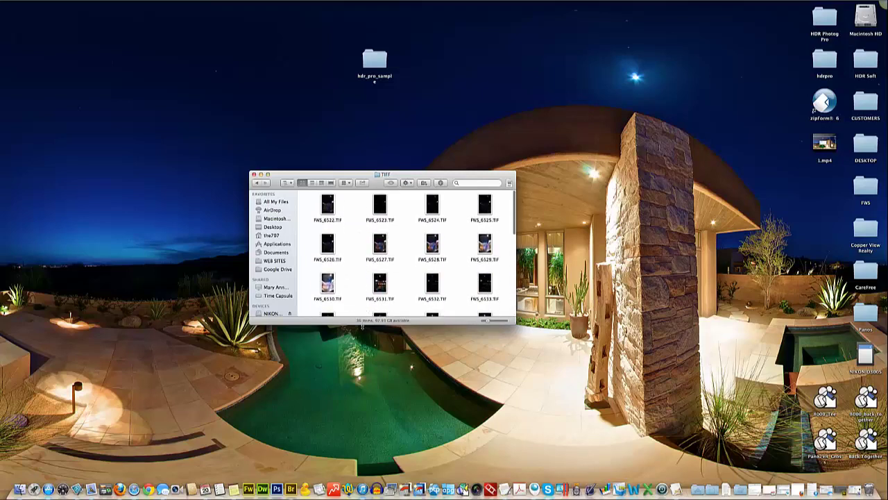
left_click(257, 183)
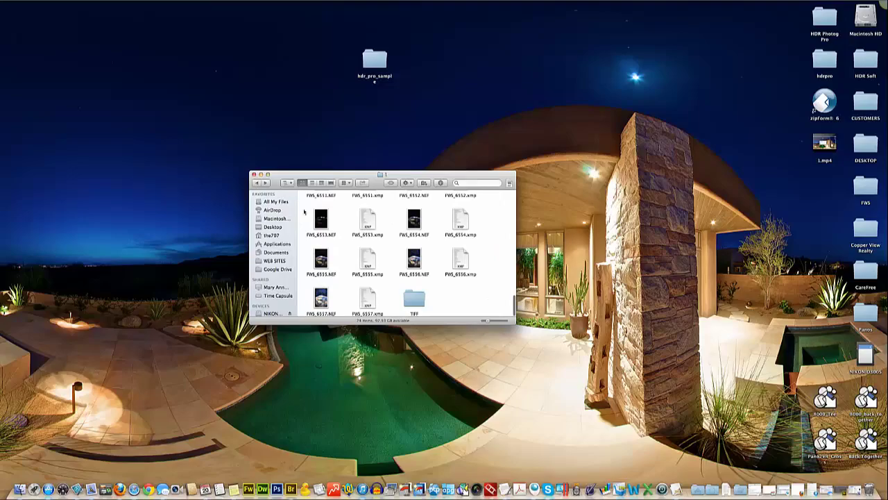